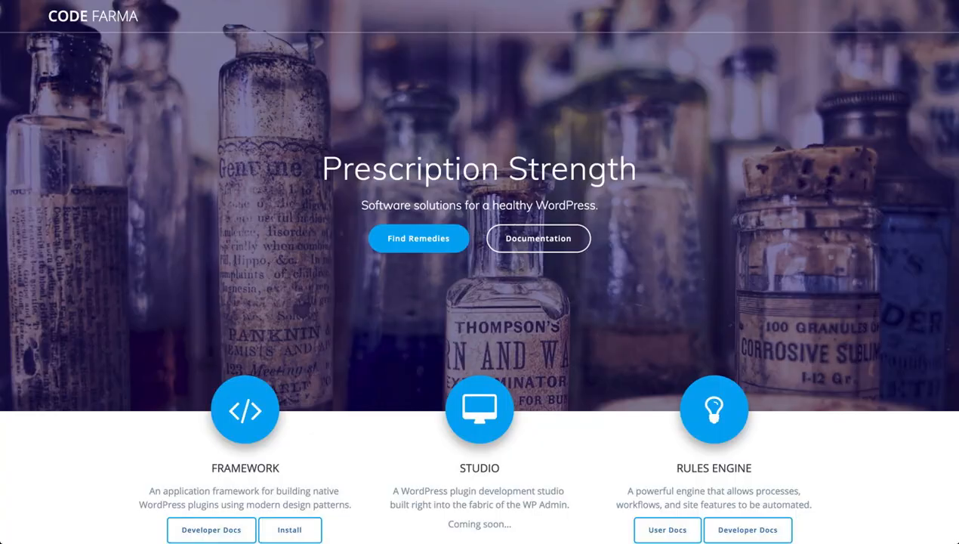
{"action": "scroll", "coordinate": [521, 238], "scroll_direction": "down", "scroll_amount": 2}
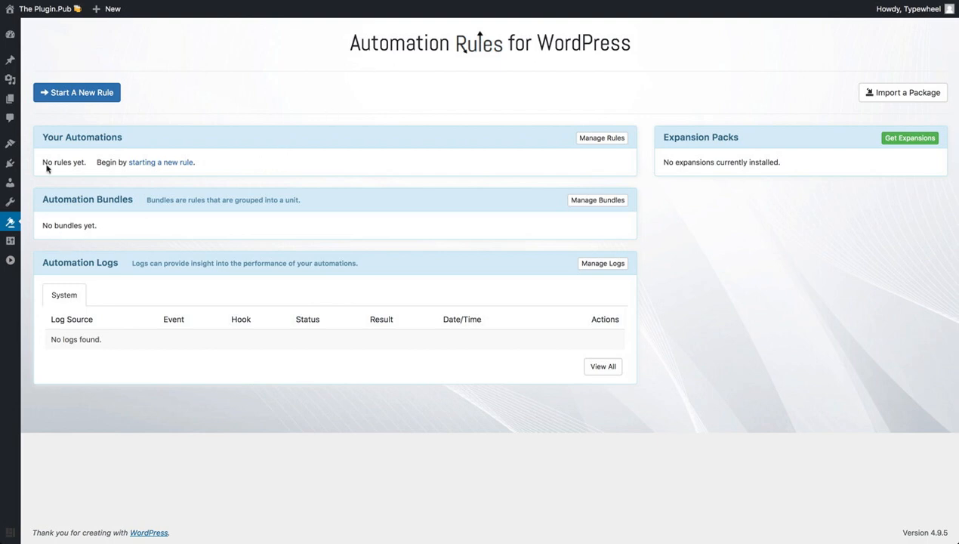
- Create a new automation rule triggered when Post Is Created Or Updated, described as "Log edits"
{"action": "left_click", "coordinate": [103, 99]}
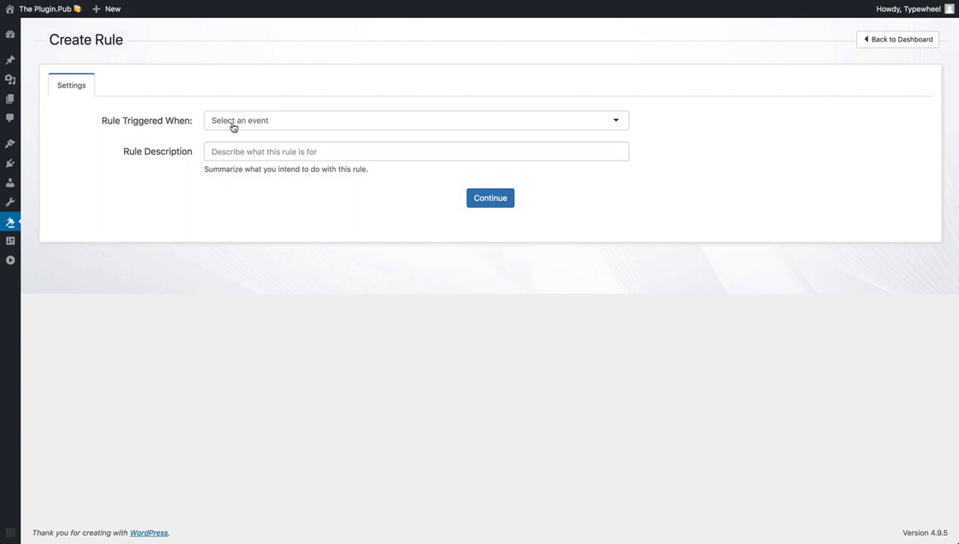
{"action": "left_click", "coordinate": [317, 118]}
{"action": "scroll", "coordinate": [295, 185], "scroll_direction": "down", "scroll_amount": 5}
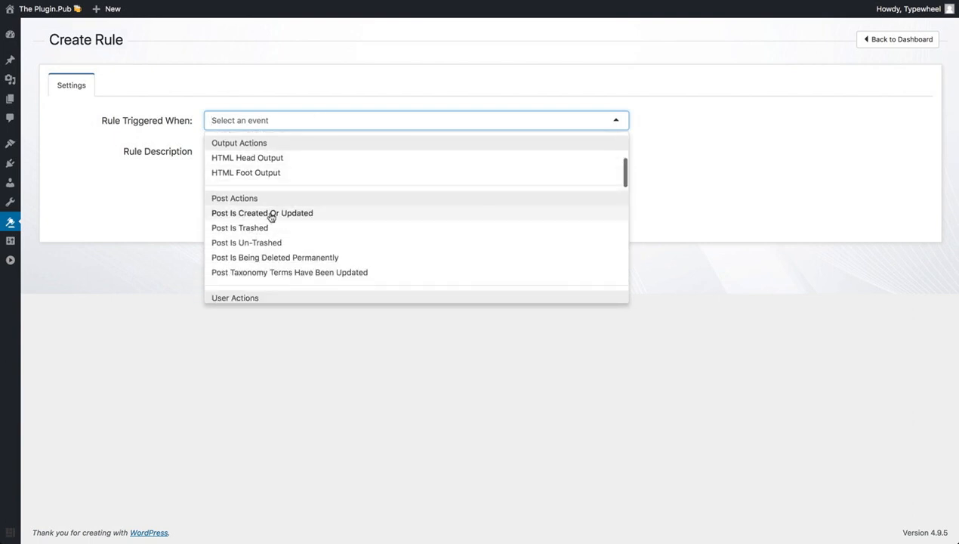
{"action": "left_click", "coordinate": [271, 215]}
{"action": "left_click", "coordinate": [284, 152]}
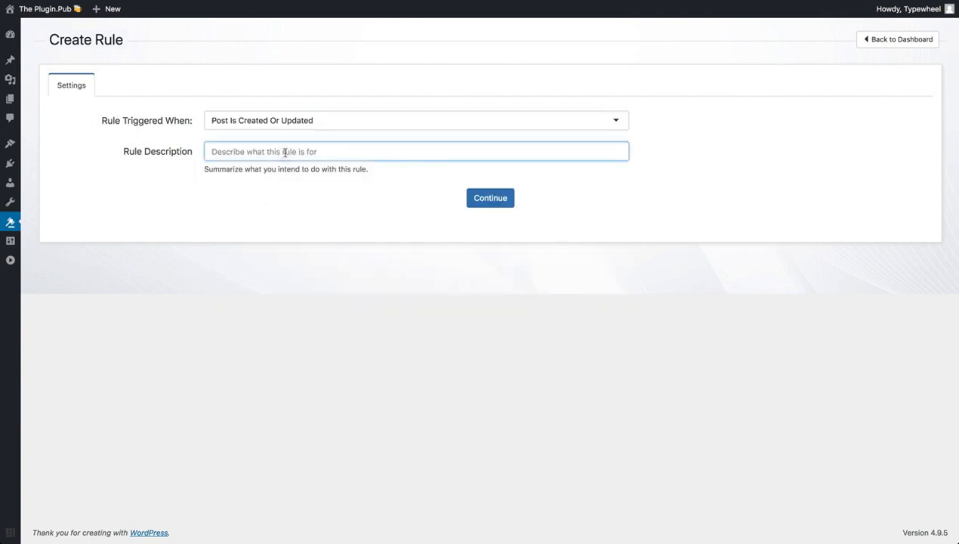
{"action": "type", "text": "Log"}
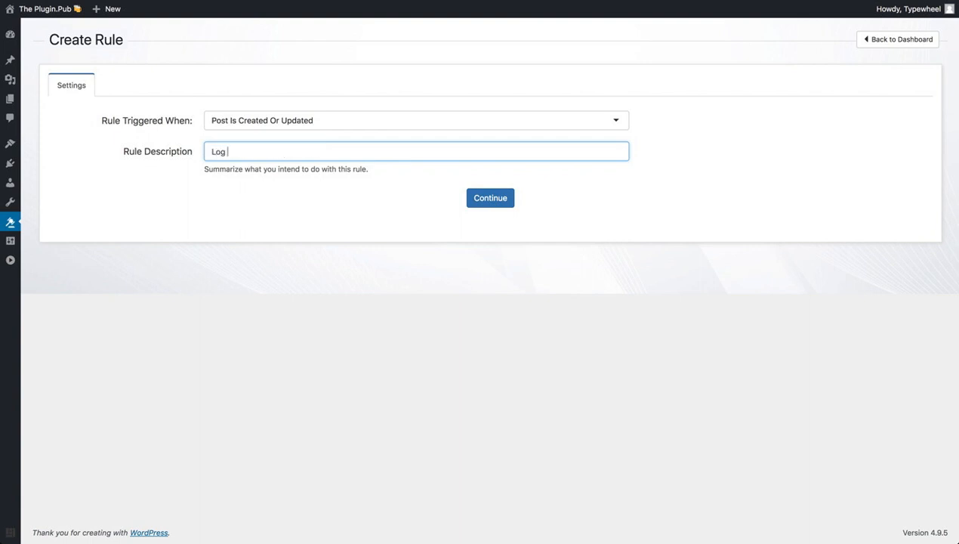
{"action": "type", "text": " edits"}
{"action": "key", "text": "Return"}
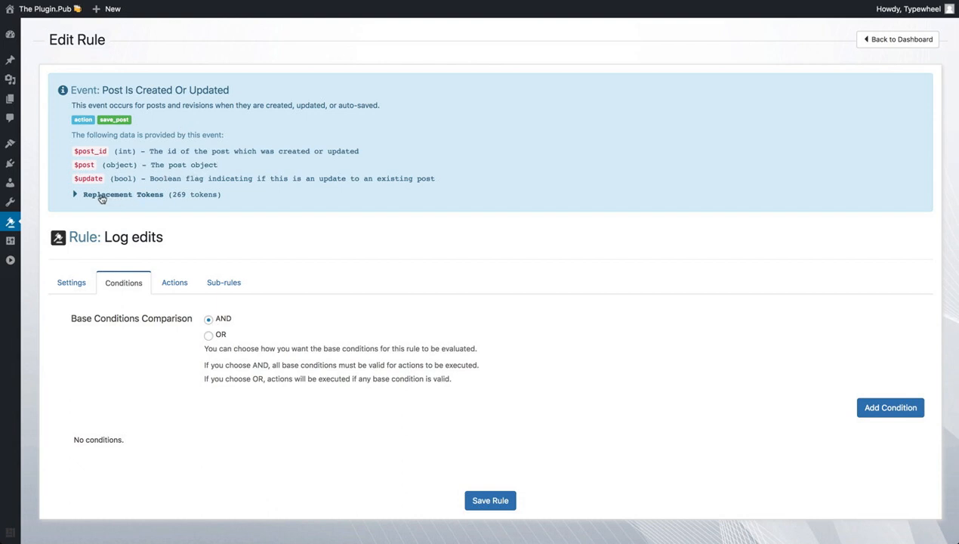
- Add a Check a Truth condition to the Log edits rule, described as "Check comments enabled"
{"action": "scroll", "coordinate": [226, 193], "scroll_direction": "down", "scroll_amount": 1}
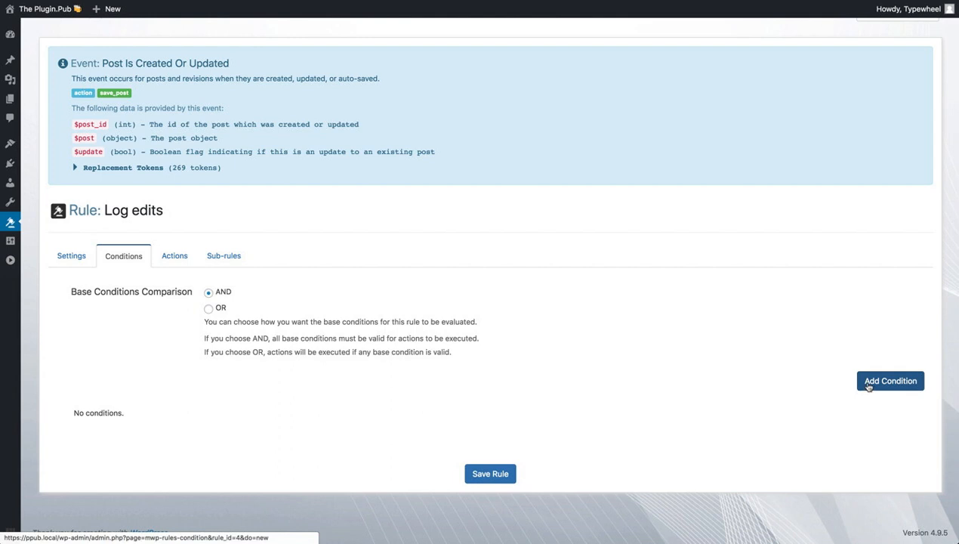
{"action": "left_click", "coordinate": [869, 387]}
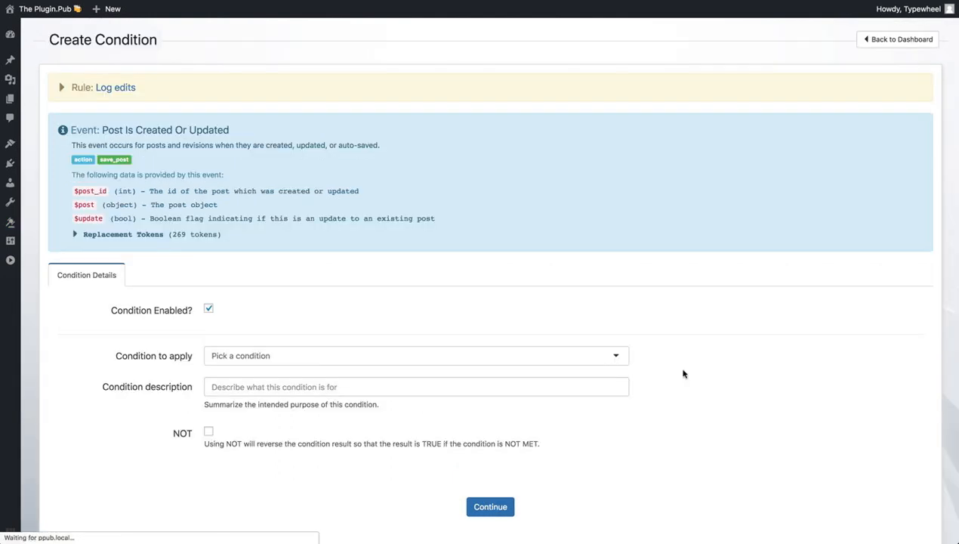
{"action": "left_click", "coordinate": [294, 356]}
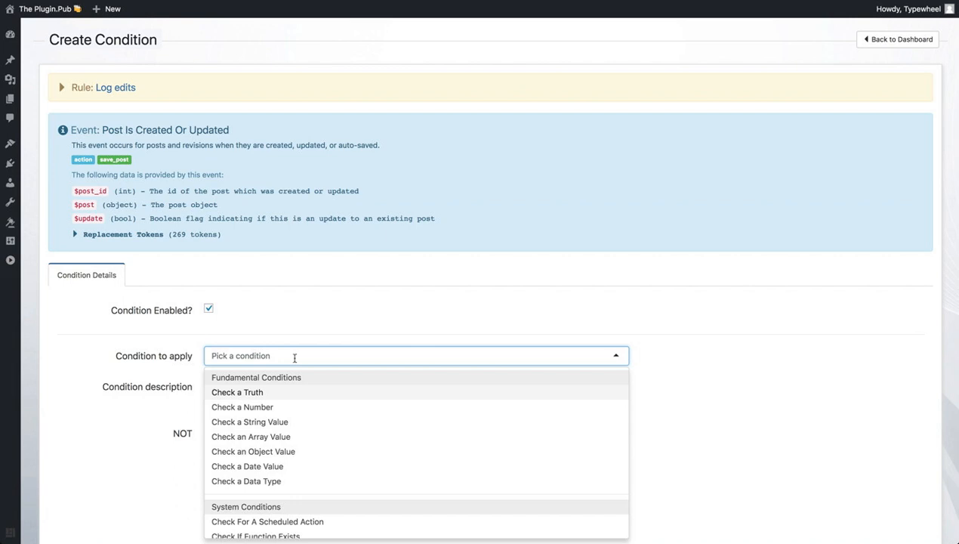
{"action": "left_click", "coordinate": [264, 392]}
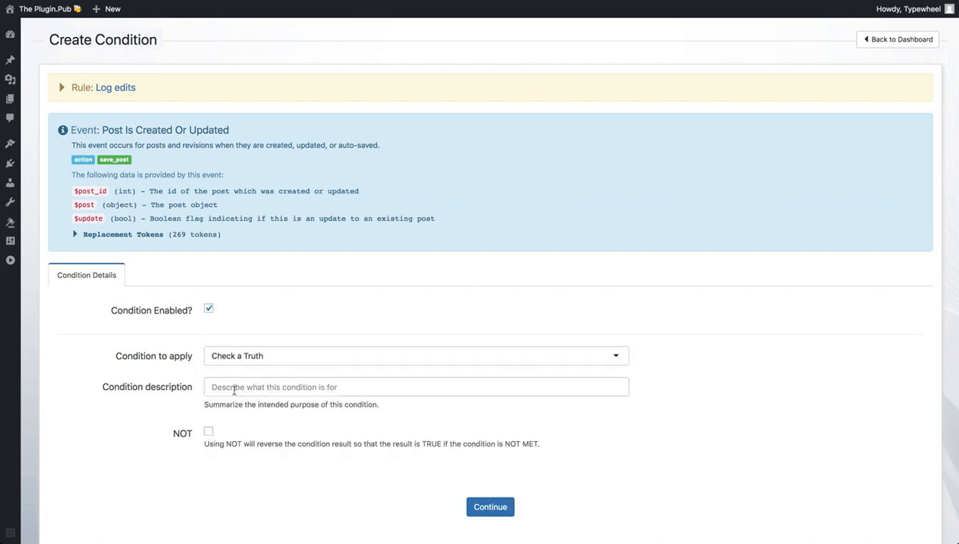
{"action": "left_click", "coordinate": [239, 389]}
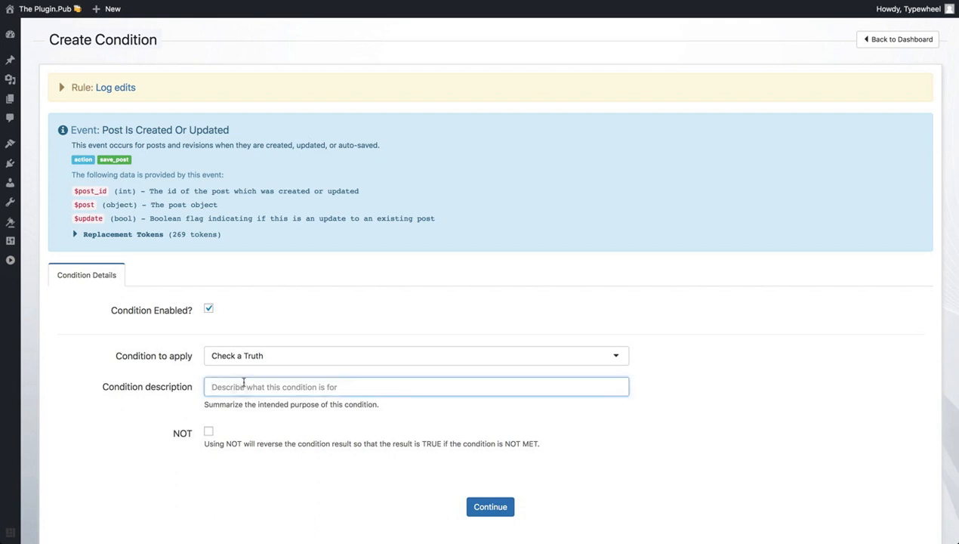
{"action": "type", "text": "Check com"}
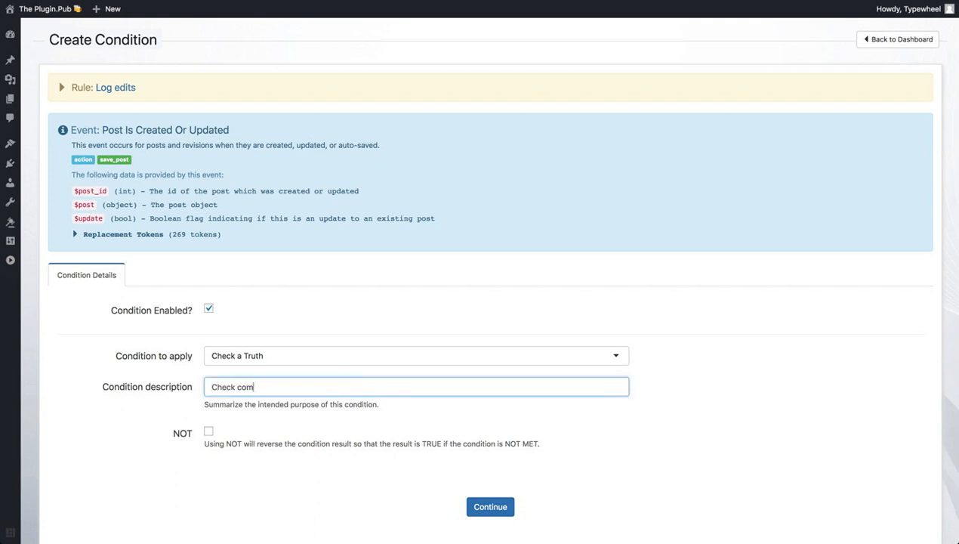
{"action": "type", "text": "ments enabled"}
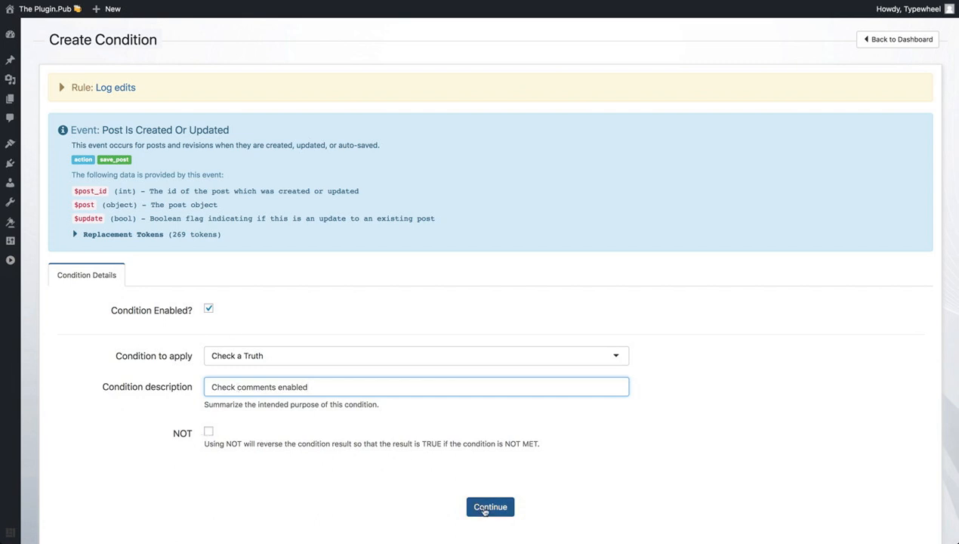
{"action": "left_click", "coordinate": [488, 506]}
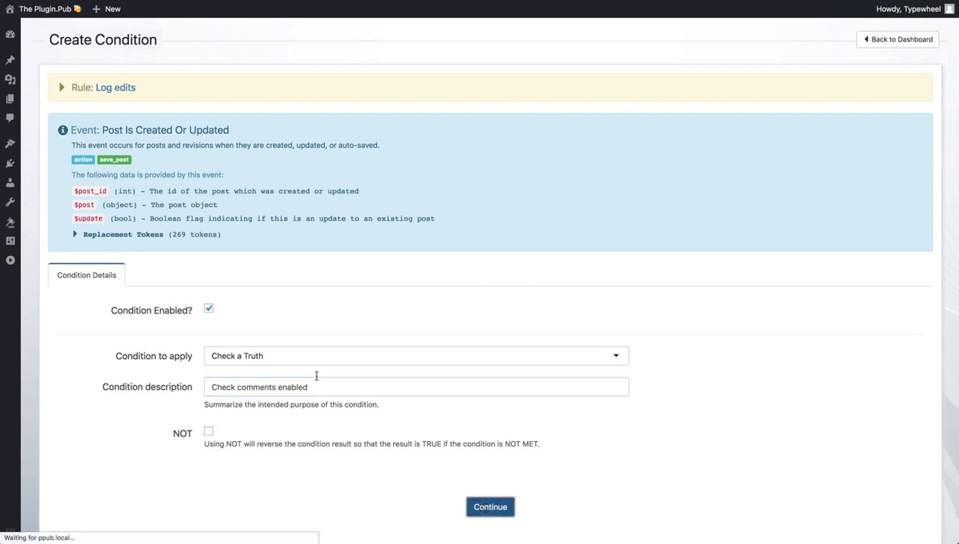
- Set the condition's comparison method to "Value is TRUE or equivalent to TRUE"
{"action": "scroll", "coordinate": [204, 359], "scroll_direction": "down", "scroll_amount": 3}
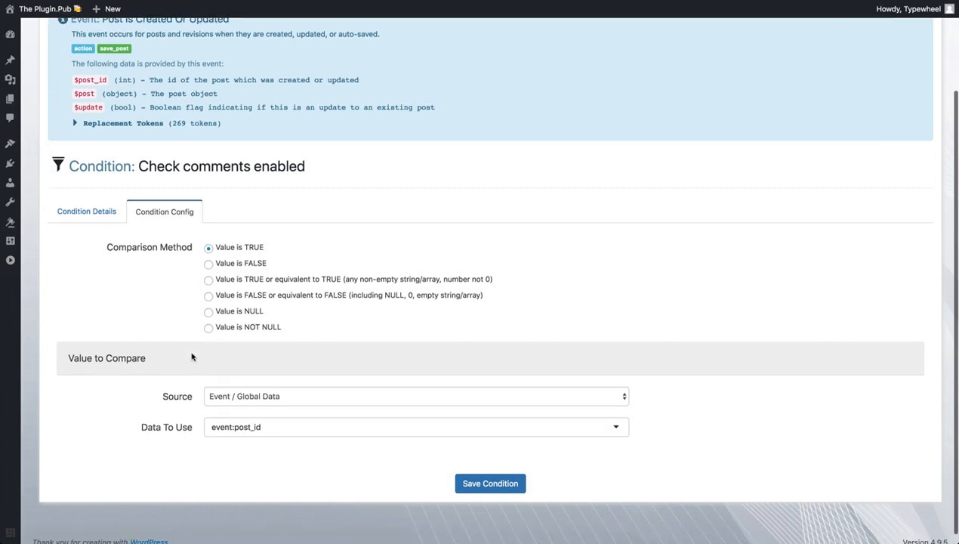
{"action": "left_click", "coordinate": [209, 282]}
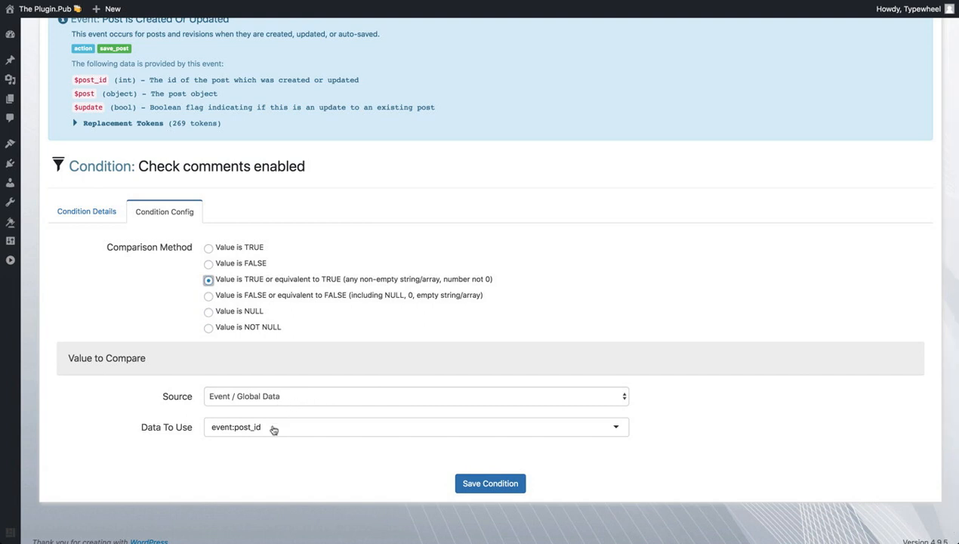
{"action": "left_click", "coordinate": [272, 427]}
{"action": "scroll", "coordinate": [260, 446], "scroll_direction": "down", "scroll_amount": 2}
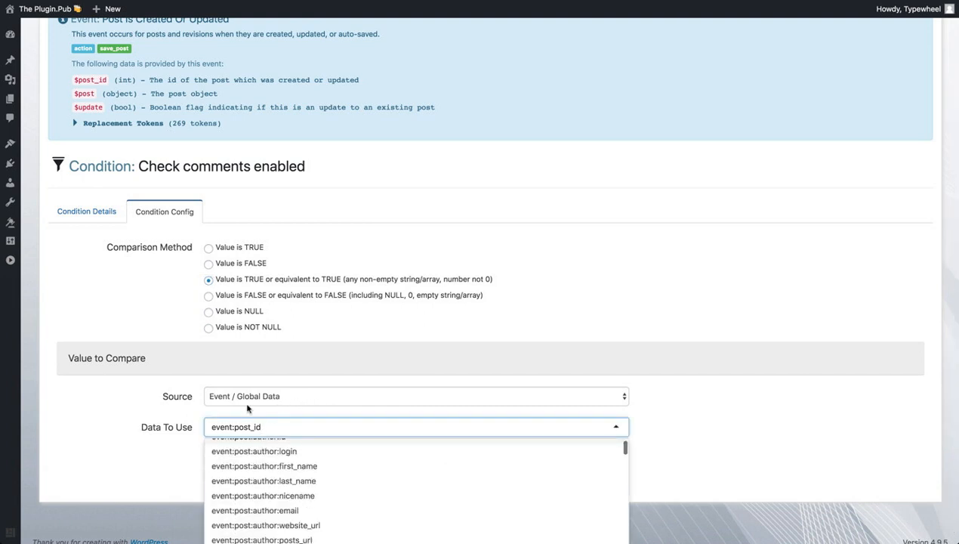
{"action": "scroll", "coordinate": [257, 453], "scroll_direction": "down", "scroll_amount": 5}
{"action": "scroll", "coordinate": [172, 454], "scroll_direction": "down", "scroll_amount": 2}
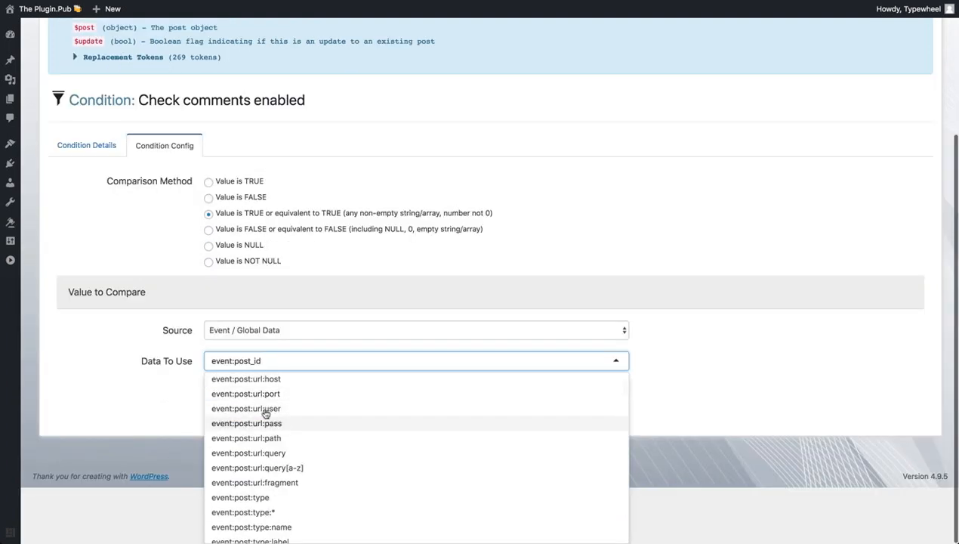
{"action": "scroll", "coordinate": [267, 411], "scroll_direction": "down", "scroll_amount": 4}
{"action": "scroll", "coordinate": [277, 428], "scroll_direction": "down", "scroll_amount": 3}
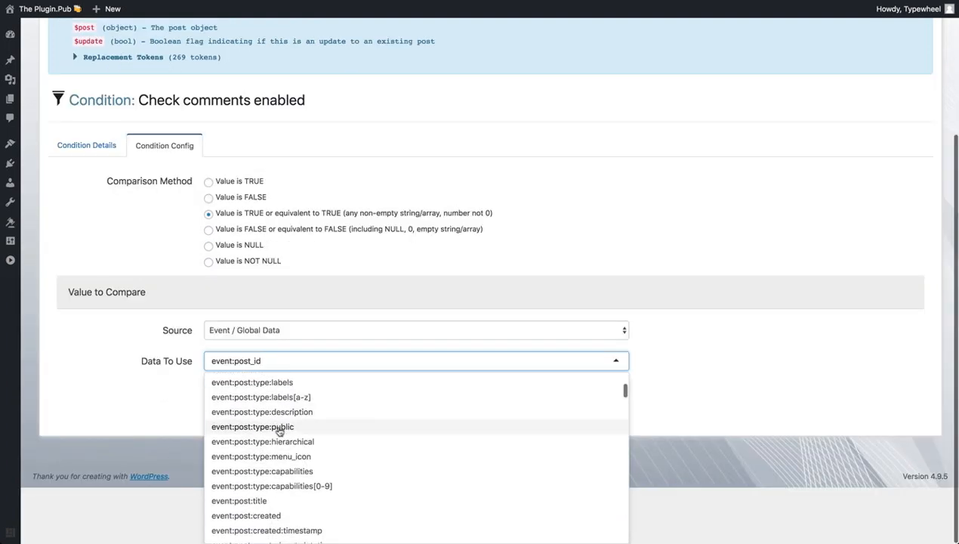
{"action": "scroll", "coordinate": [276, 385], "scroll_direction": "down", "scroll_amount": 10}
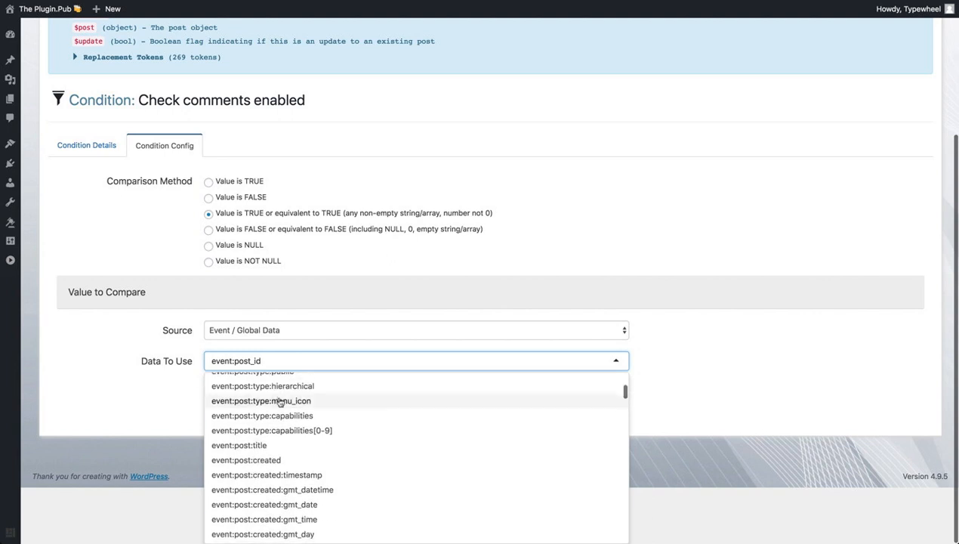
{"action": "scroll", "coordinate": [278, 404], "scroll_direction": "down", "scroll_amount": 10}
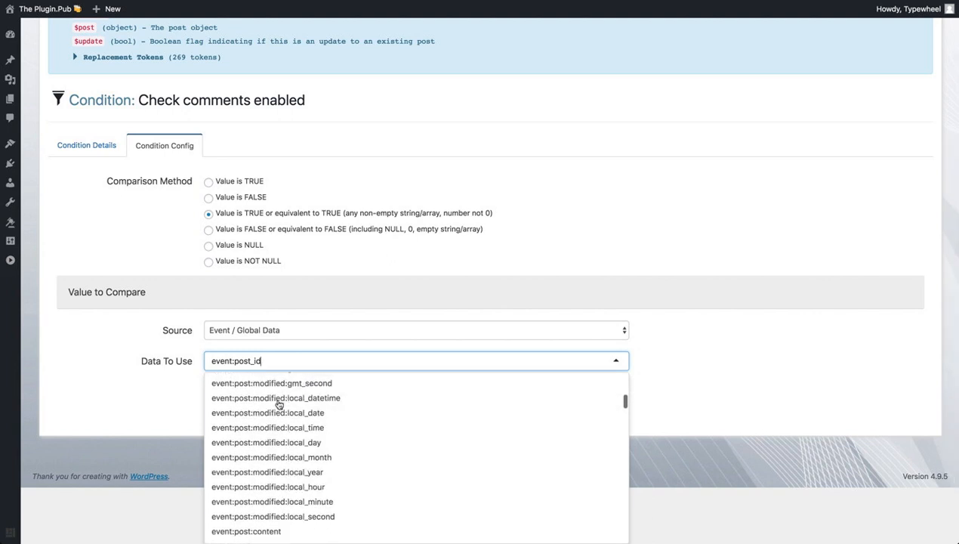
{"action": "left_click", "coordinate": [275, 361]}
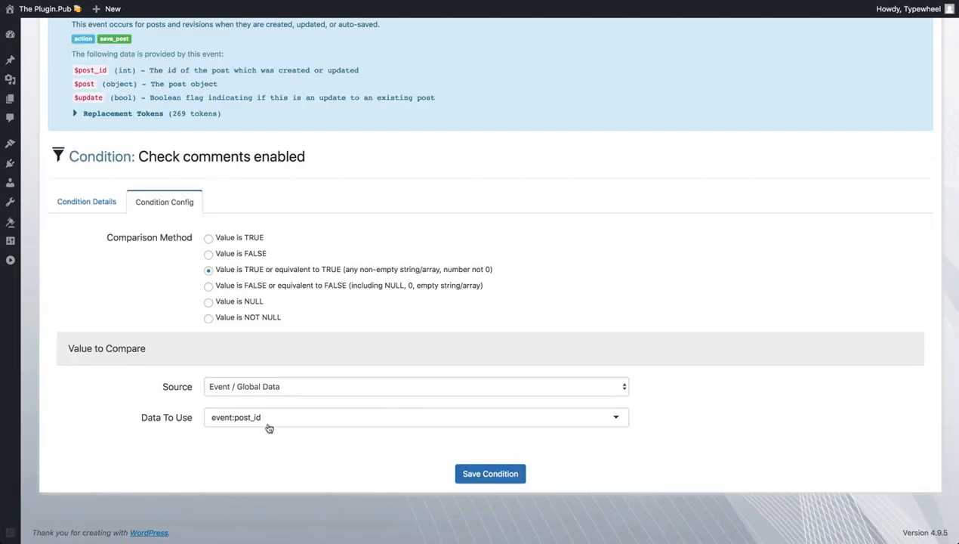
{"action": "left_click", "coordinate": [269, 423]}
{"action": "left_click", "coordinate": [264, 420]}
- Set the condition's data to compare to event:post:comment_status and save the condition
{"action": "left_click", "coordinate": [284, 418]}
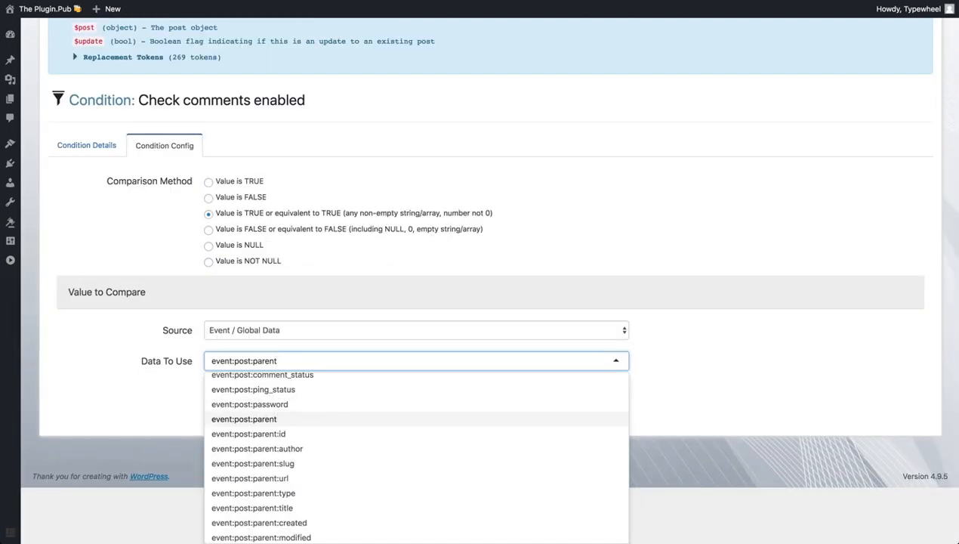
{"action": "scroll", "coordinate": [296, 419], "scroll_direction": "down", "scroll_amount": 5}
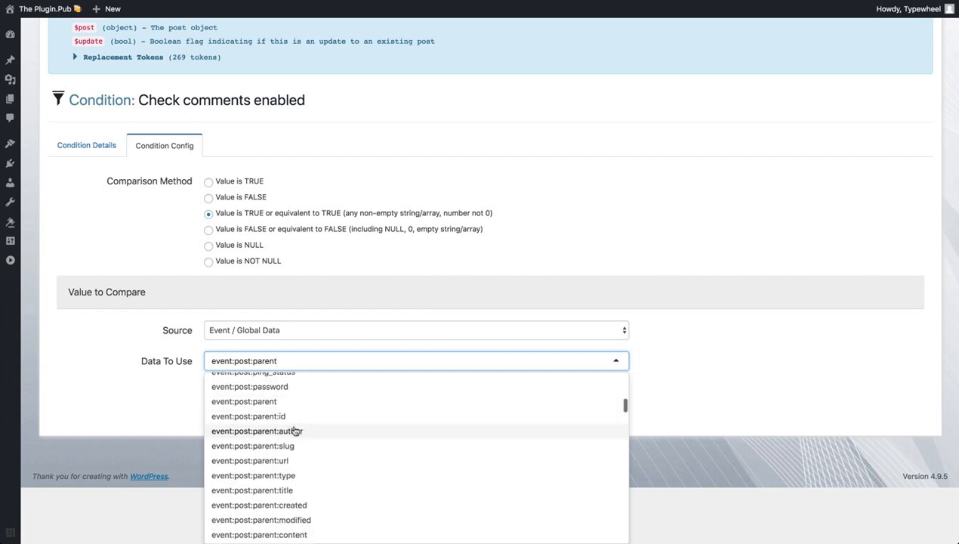
{"action": "scroll", "coordinate": [296, 433], "scroll_direction": "down", "scroll_amount": 1}
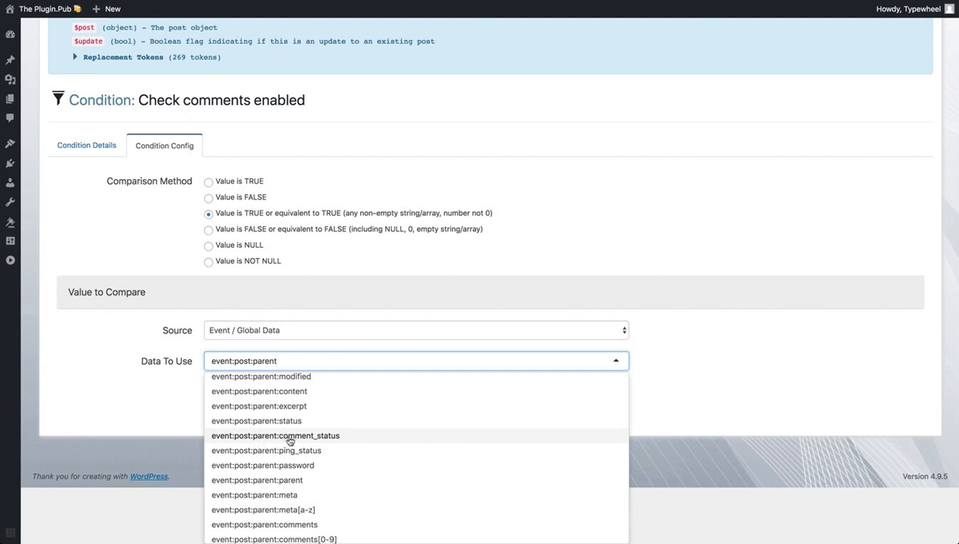
{"action": "scroll", "coordinate": [290, 440], "scroll_direction": "up", "scroll_amount": 10}
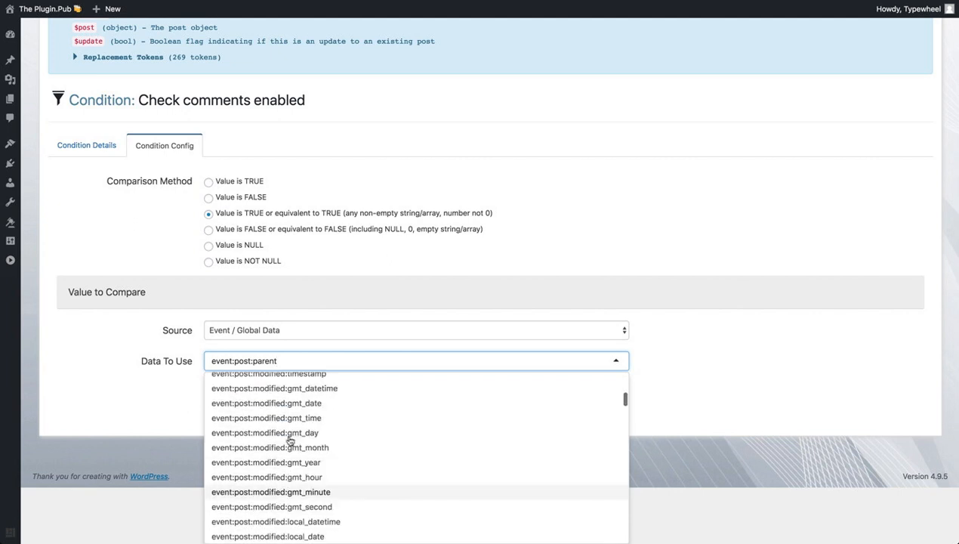
{"action": "scroll", "coordinate": [290, 441], "scroll_direction": "up", "scroll_amount": 5}
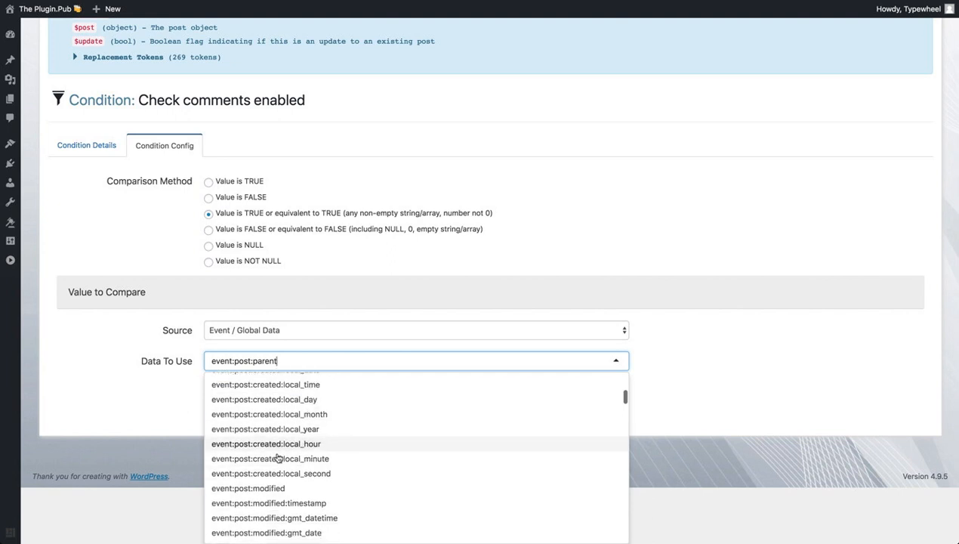
{"action": "scroll", "coordinate": [277, 457], "scroll_direction": "up", "scroll_amount": 6}
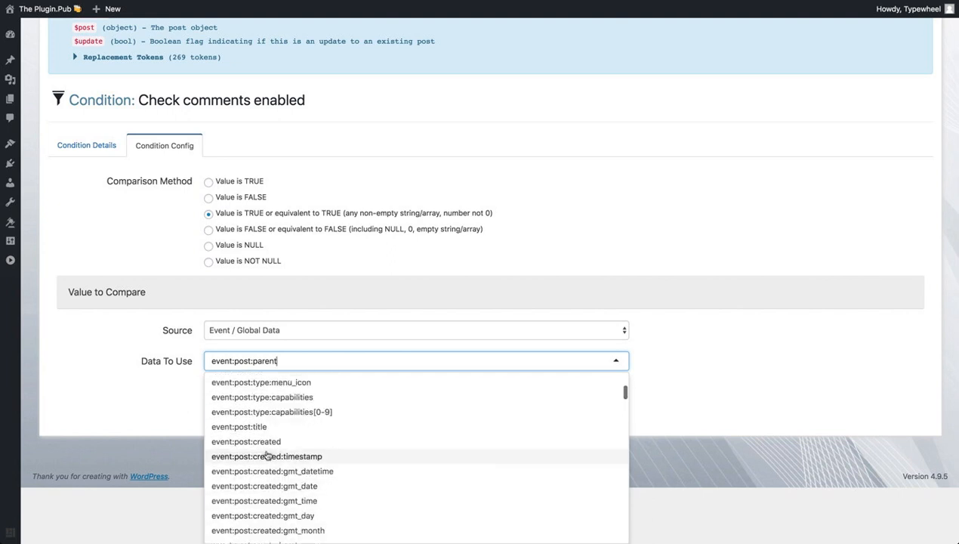
{"action": "scroll", "coordinate": [268, 455], "scroll_direction": "up", "scroll_amount": 1}
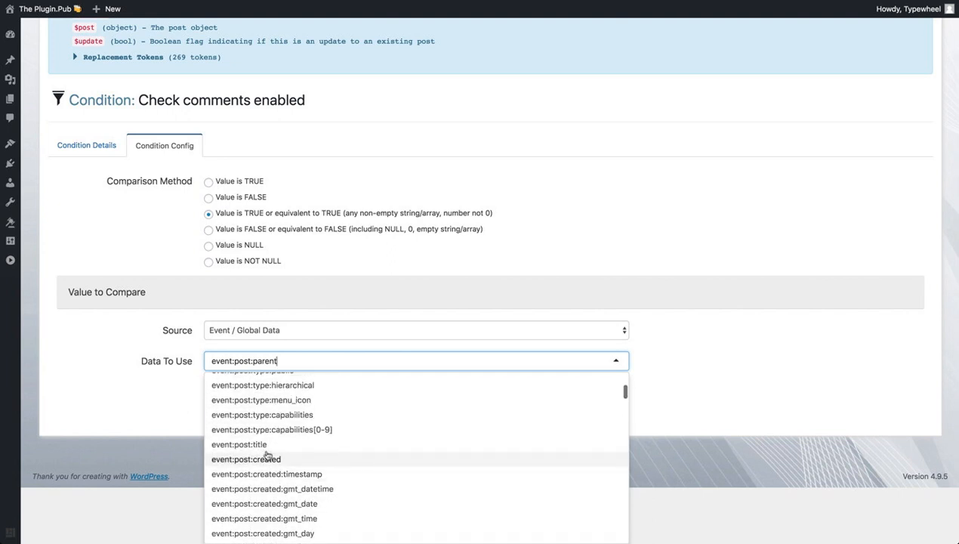
{"action": "scroll", "coordinate": [266, 457], "scroll_direction": "down", "scroll_amount": 4}
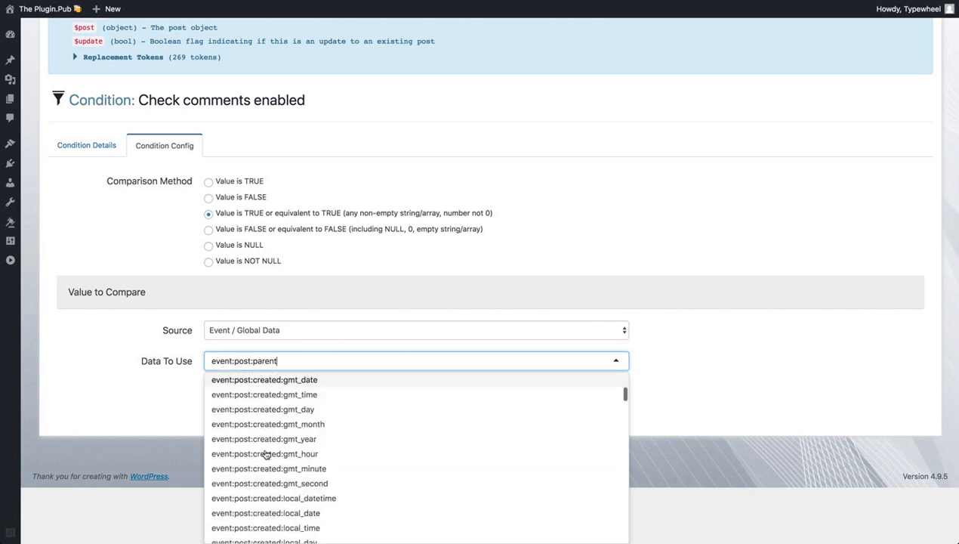
{"action": "scroll", "coordinate": [265, 455], "scroll_direction": "down", "scroll_amount": 10}
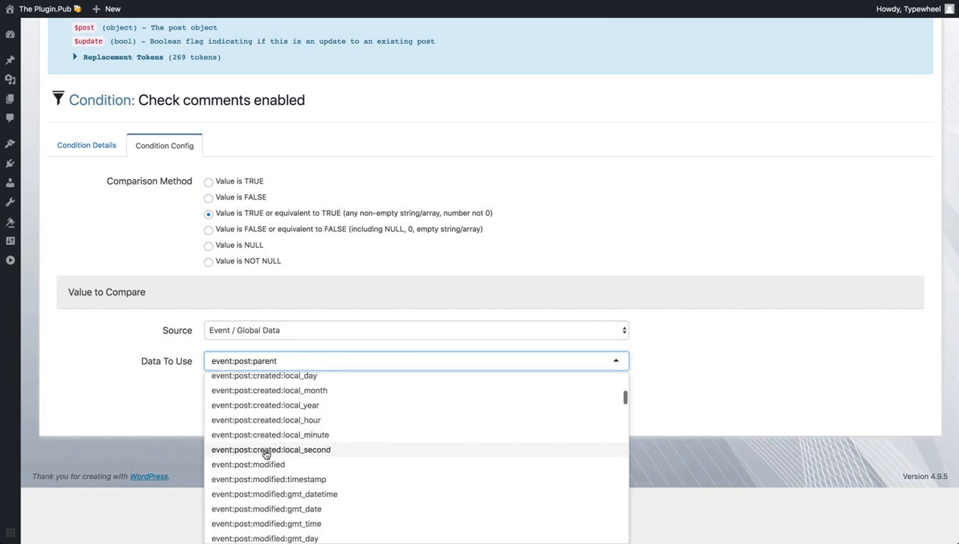
{"action": "scroll", "coordinate": [266, 454], "scroll_direction": "down", "scroll_amount": 6}
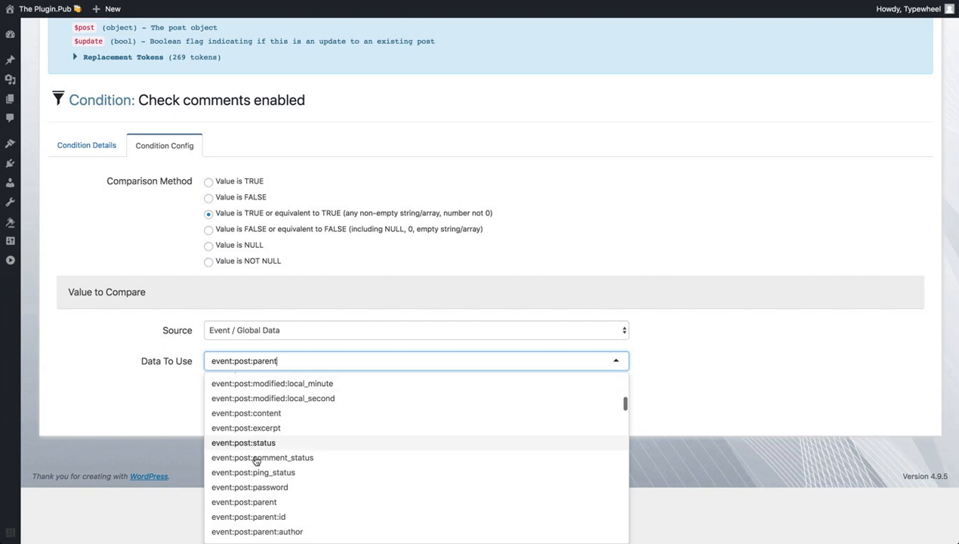
{"action": "left_click", "coordinate": [234, 458]}
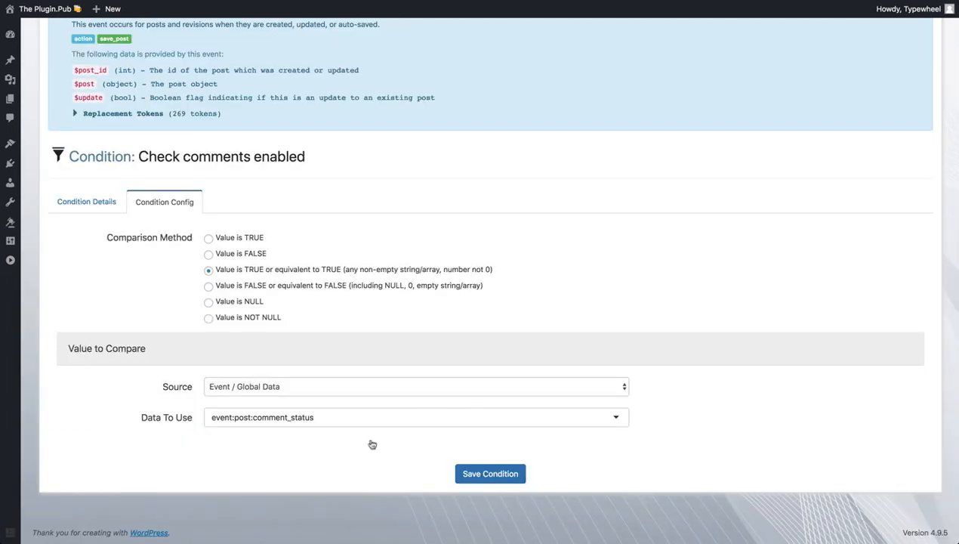
{"action": "left_click", "coordinate": [474, 476]}
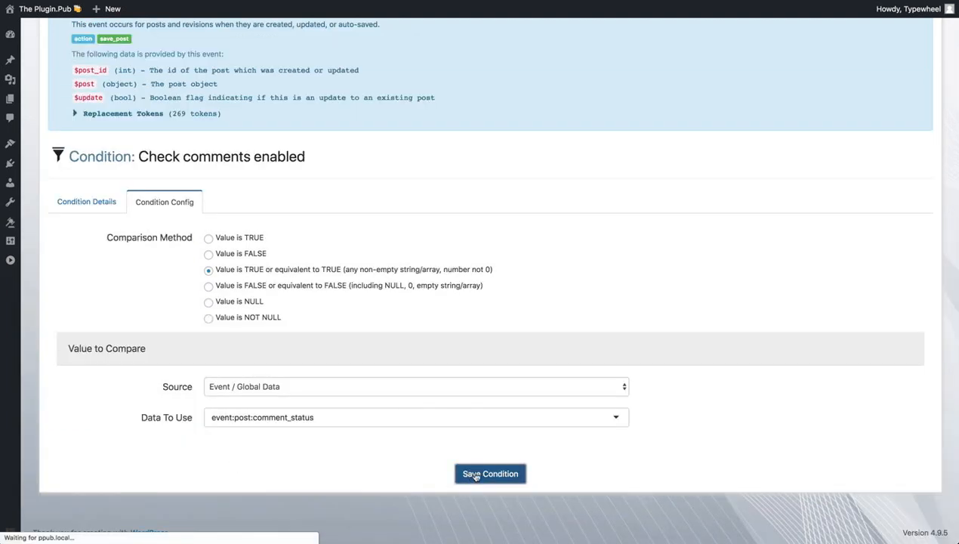
{"action": "scroll", "coordinate": [469, 341], "scroll_direction": "down", "scroll_amount": 2}
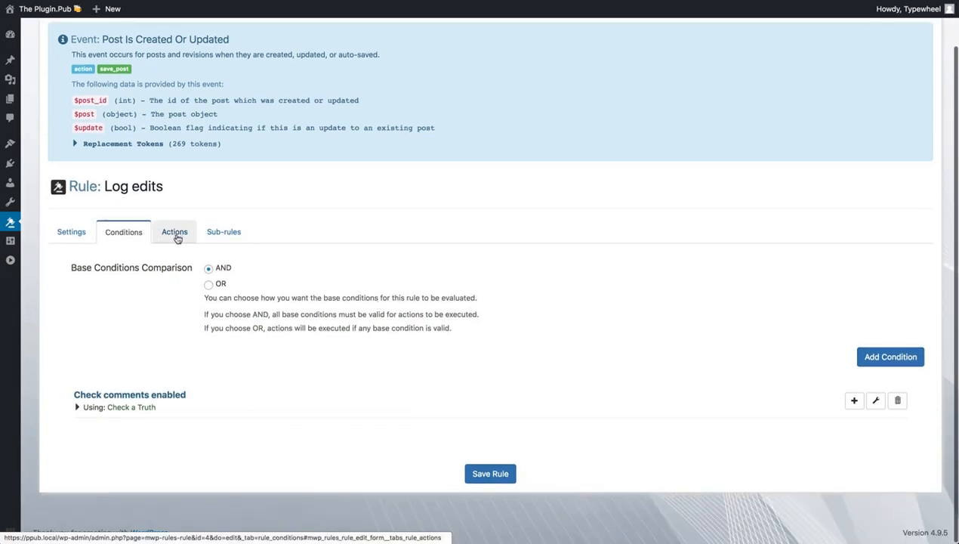
- Add a standard Create A Comment action to the Log edits rule, described as "Log my edit"
{"action": "left_click", "coordinate": [176, 236]}
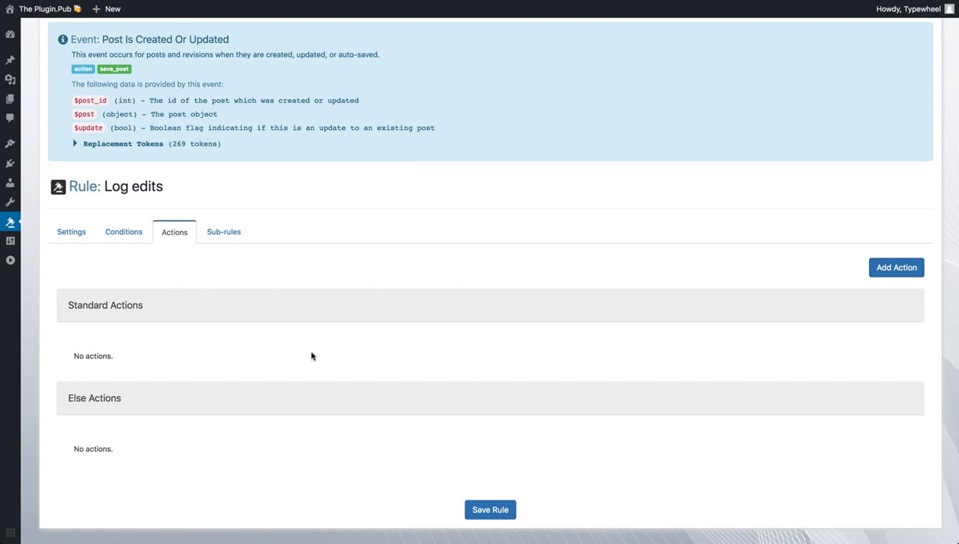
{"action": "left_click", "coordinate": [898, 271]}
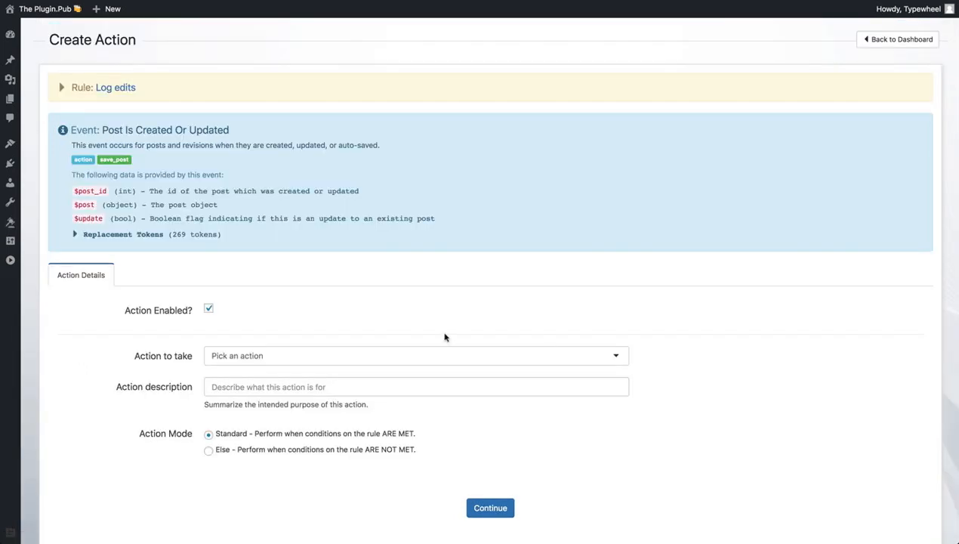
{"action": "scroll", "coordinate": [274, 336], "scroll_direction": "down", "scroll_amount": 1}
{"action": "left_click", "coordinate": [267, 332]}
{"action": "scroll", "coordinate": [266, 371], "scroll_direction": "down", "scroll_amount": 5}
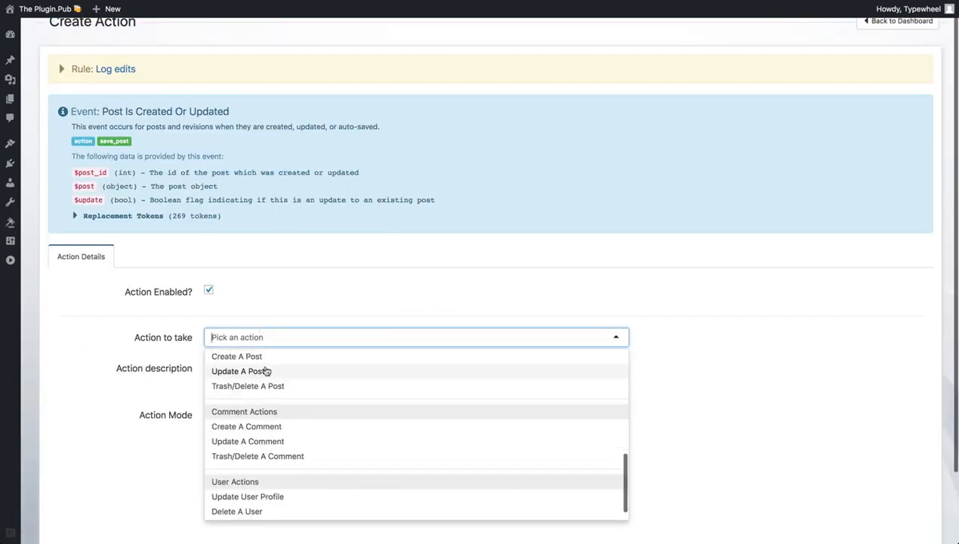
{"action": "left_click", "coordinate": [258, 426]}
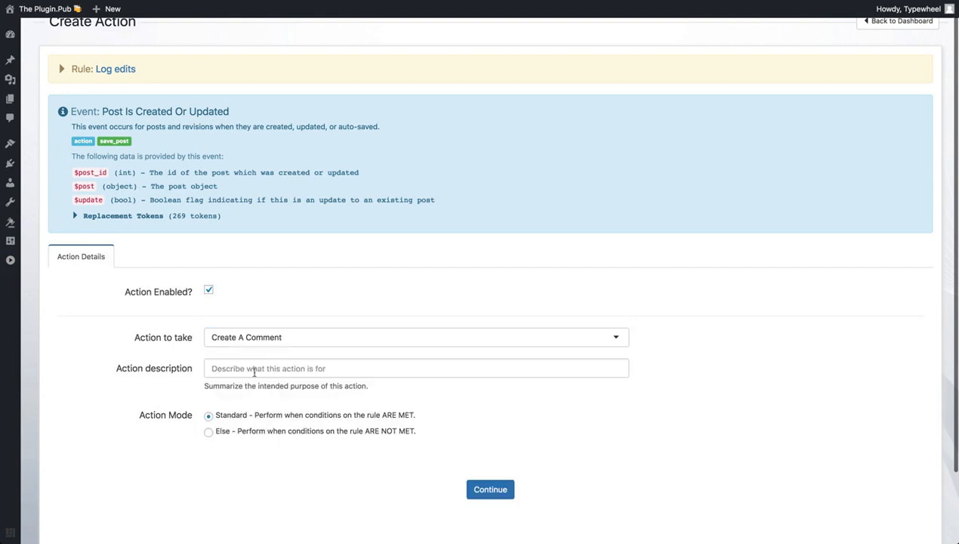
{"action": "left_click", "coordinate": [260, 369]}
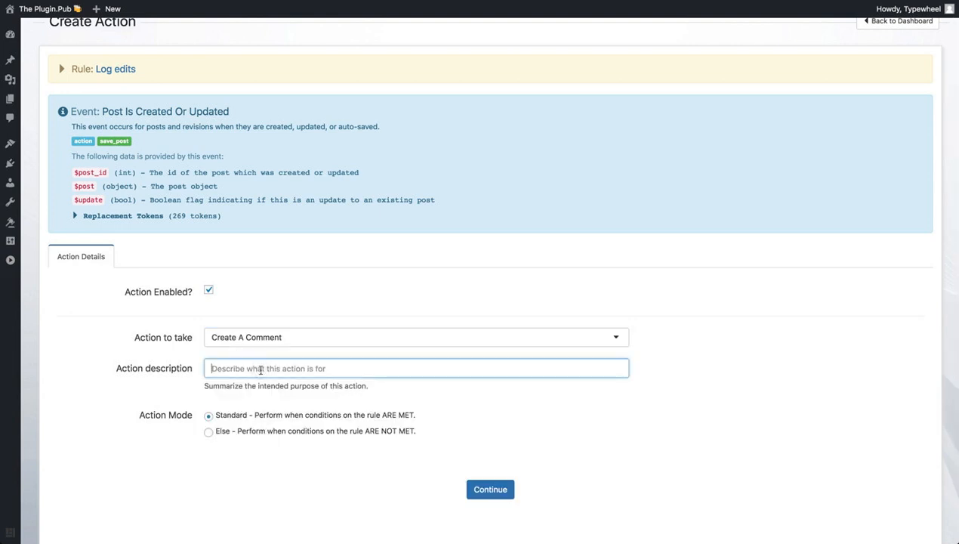
{"action": "type", "text": "Log my edit"}
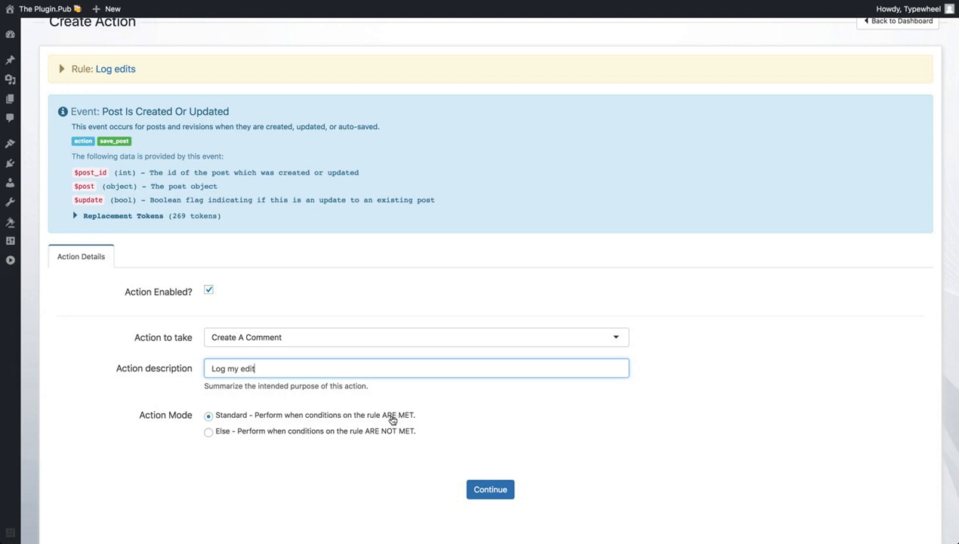
{"action": "left_click", "coordinate": [491, 492]}
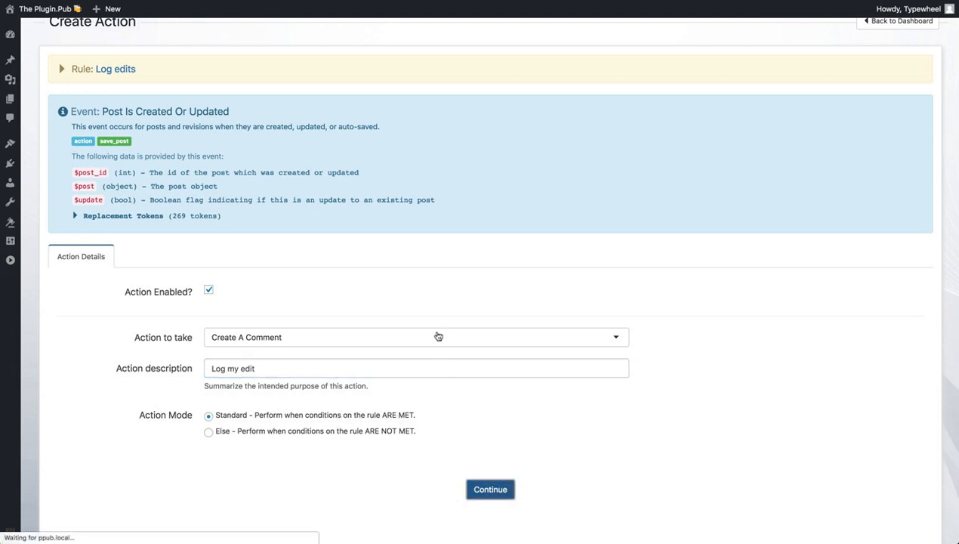
- Set the comment's author source to Event / Global Data, using global:current_user
{"action": "scroll", "coordinate": [212, 338], "scroll_direction": "down", "scroll_amount": 4}
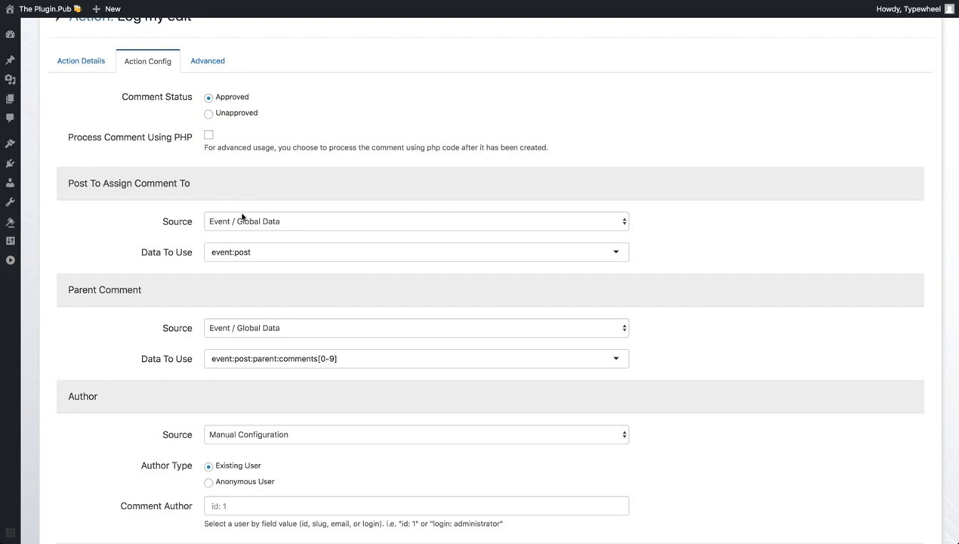
{"action": "scroll", "coordinate": [162, 274], "scroll_direction": "down", "scroll_amount": 1}
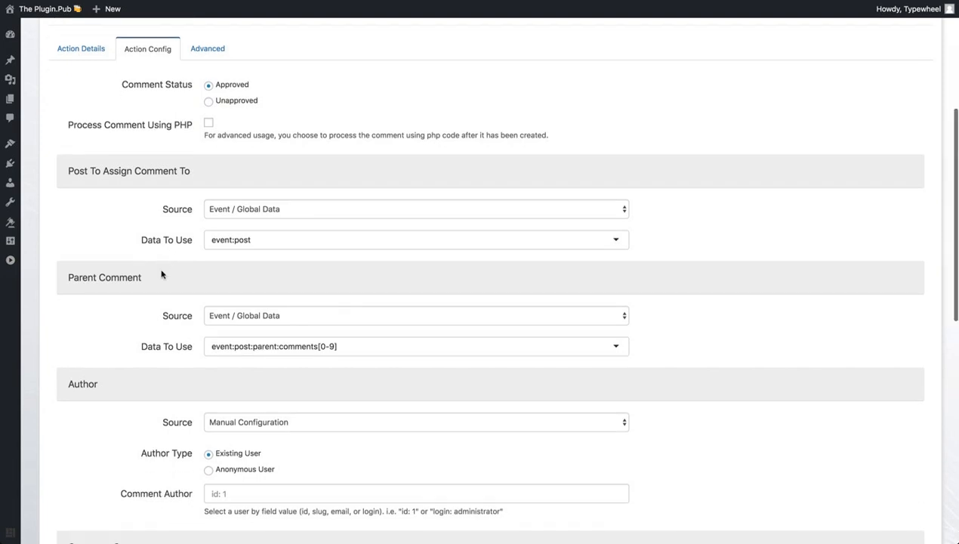
{"action": "scroll", "coordinate": [161, 274], "scroll_direction": "down", "scroll_amount": 2}
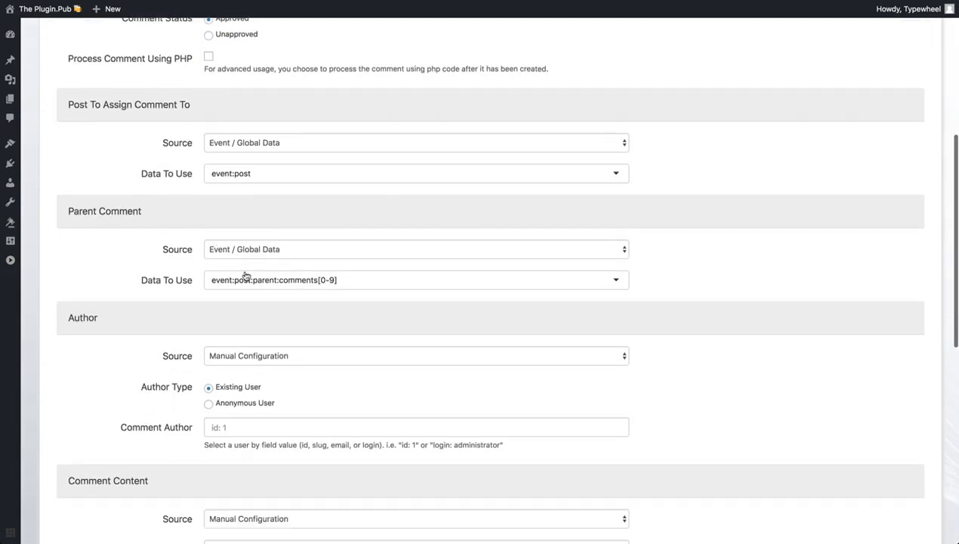
{"action": "scroll", "coordinate": [147, 299], "scroll_direction": "down", "scroll_amount": 2}
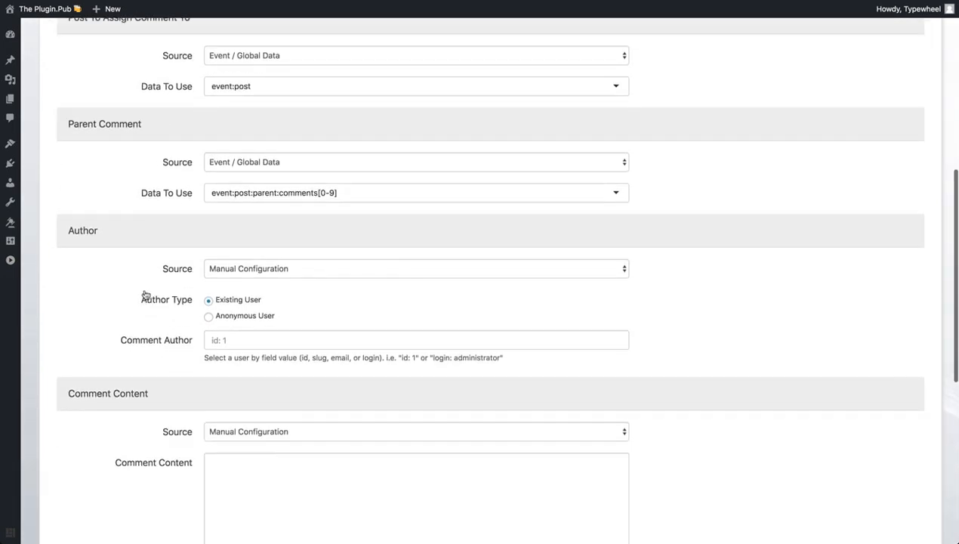
{"action": "left_click", "coordinate": [261, 270]}
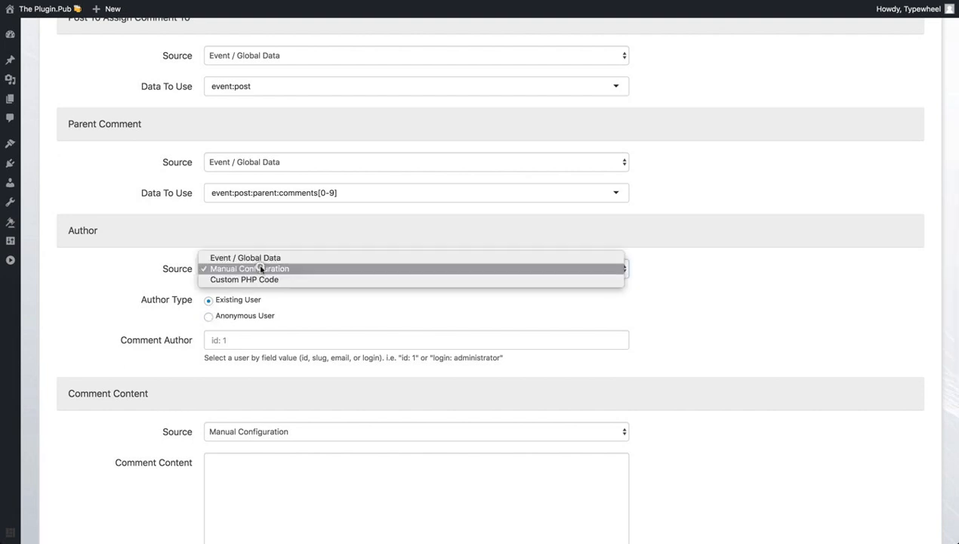
{"action": "left_click", "coordinate": [261, 258]}
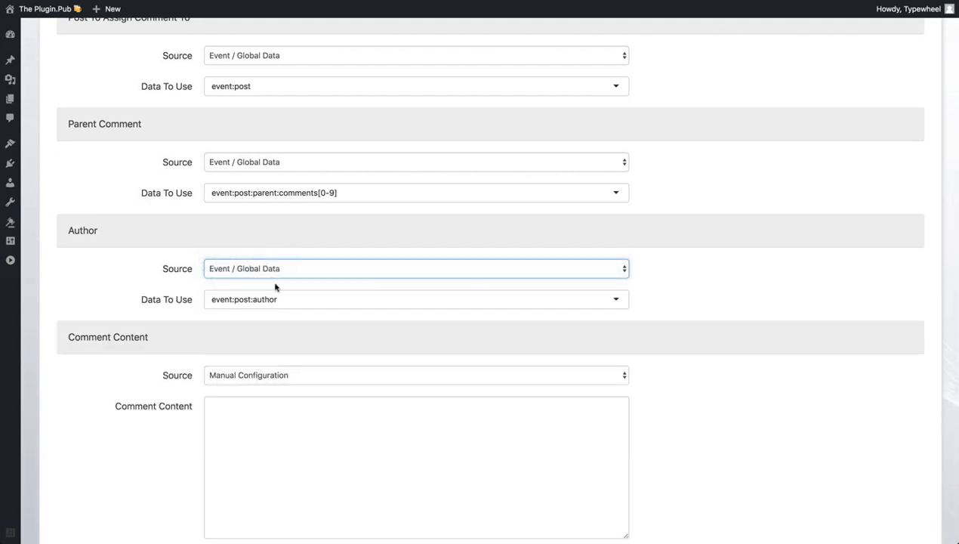
{"action": "left_click", "coordinate": [255, 303]}
{"action": "scroll", "coordinate": [262, 335], "scroll_direction": "down", "scroll_amount": 1}
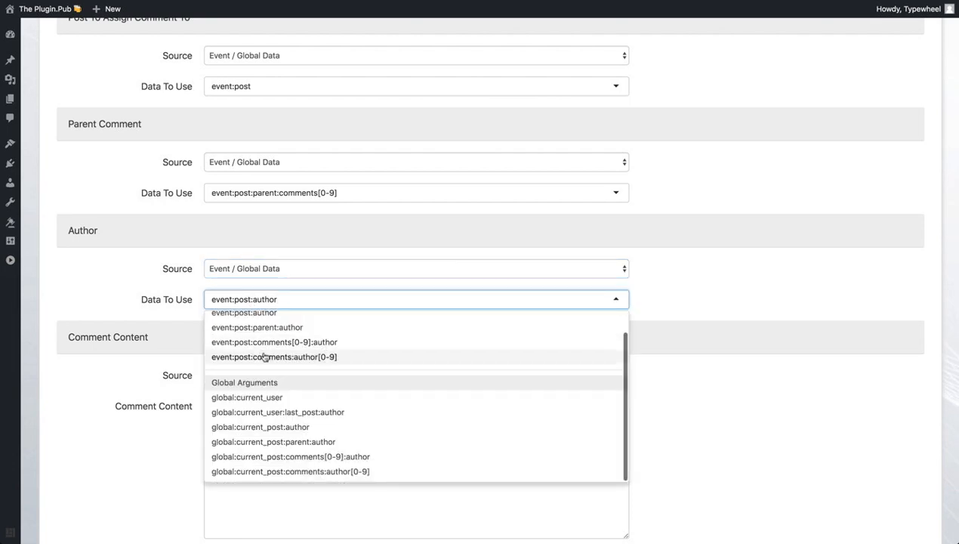
{"action": "left_click", "coordinate": [272, 401]}
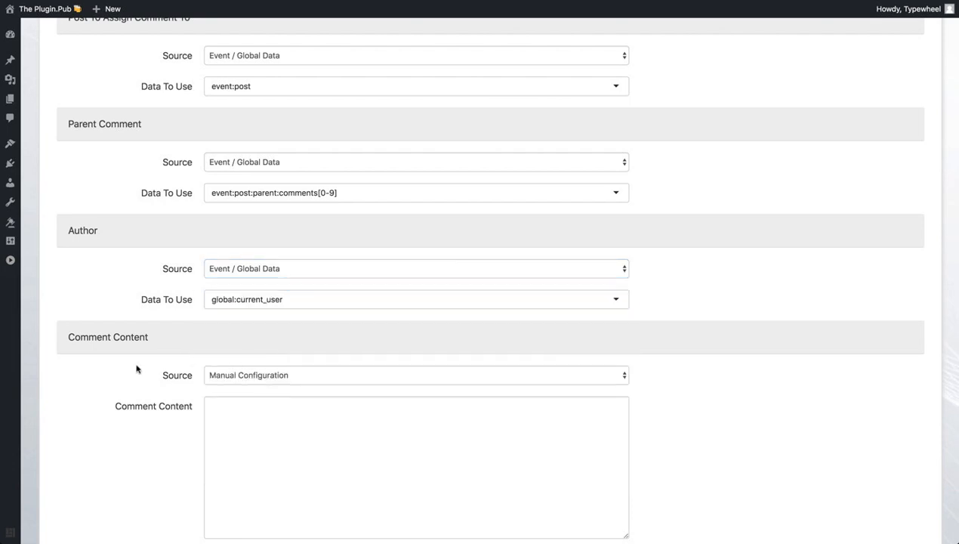
- Enter the comment content "Updated by {{global:current_user:login}} at {{global:current_time:local_datetime}}."
{"action": "scroll", "coordinate": [136, 369], "scroll_direction": "down", "scroll_amount": 3}
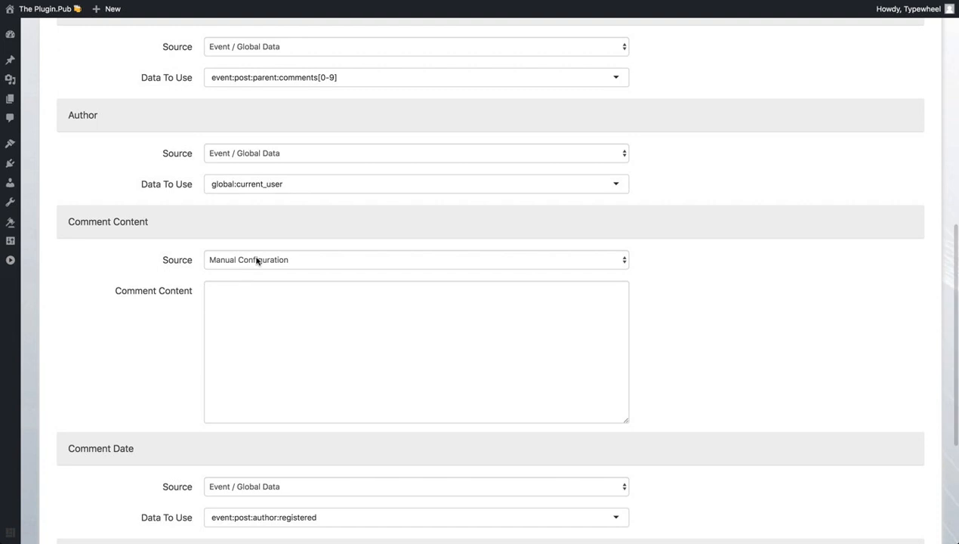
{"action": "left_click", "coordinate": [243, 290]}
{"action": "type", "text": "Updated by {{global:current_user:login}} at {{global:current_time:local_datetime}}."}
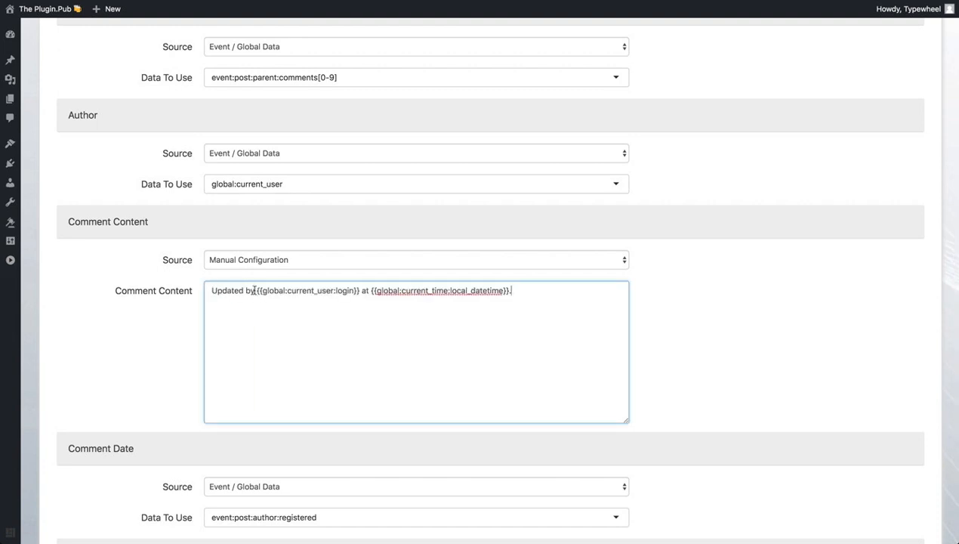
- Examine the replacement tokens available for the Post Is Created Or Updated event
{"action": "scroll", "coordinate": [254, 290], "scroll_direction": "up", "scroll_amount": 10}
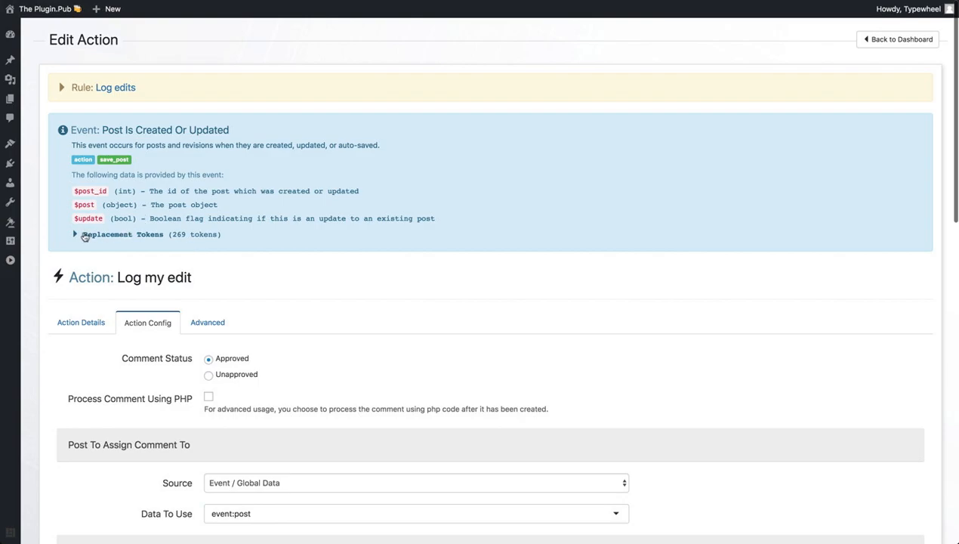
{"action": "left_click", "coordinate": [76, 235]}
{"action": "scroll", "coordinate": [226, 228], "scroll_direction": "down", "scroll_amount": 5}
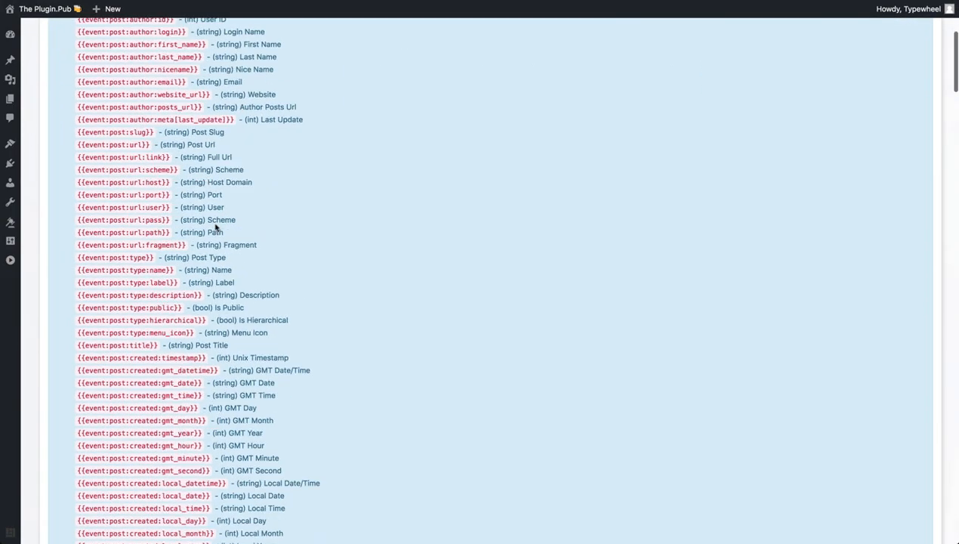
{"action": "scroll", "coordinate": [216, 227], "scroll_direction": "down", "scroll_amount": 20}
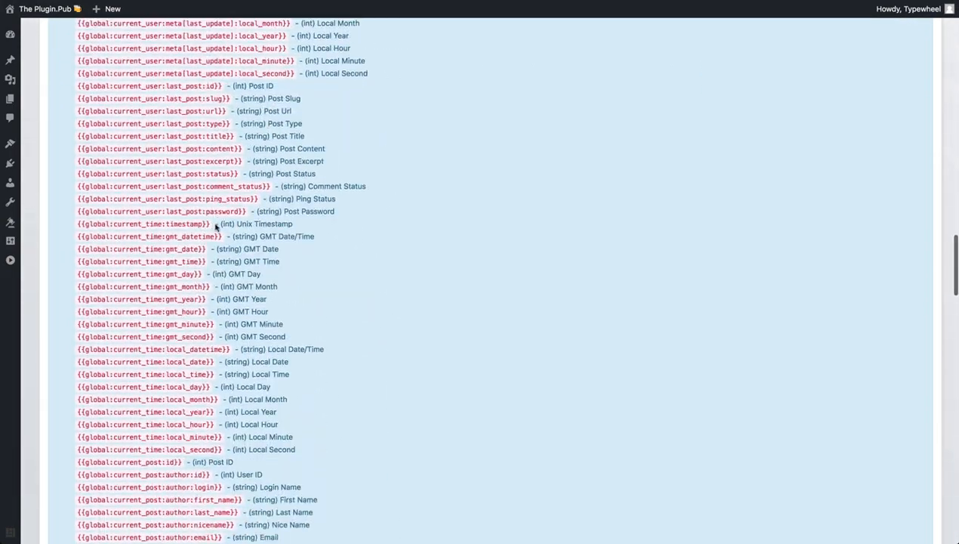
{"action": "scroll", "coordinate": [215, 227], "scroll_direction": "down", "scroll_amount": 20}
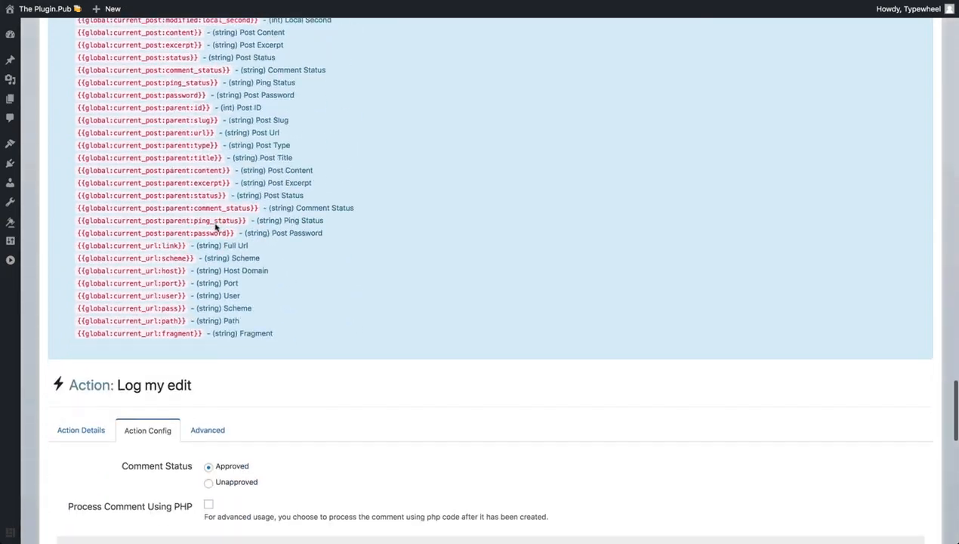
{"action": "scroll", "coordinate": [215, 227], "scroll_direction": "down", "scroll_amount": 12}
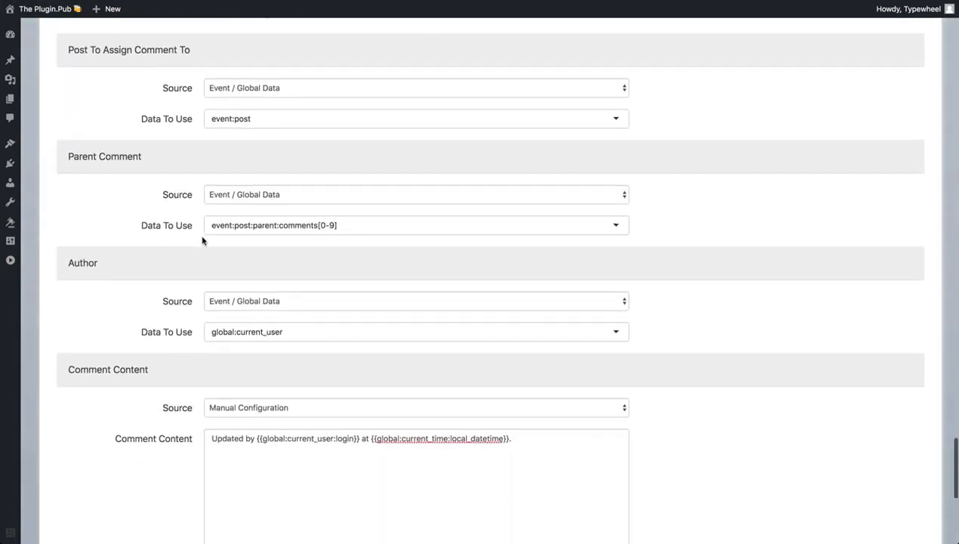
- Set the comment date's data to use to global:current_time
{"action": "scroll", "coordinate": [203, 240], "scroll_direction": "down", "scroll_amount": 4}
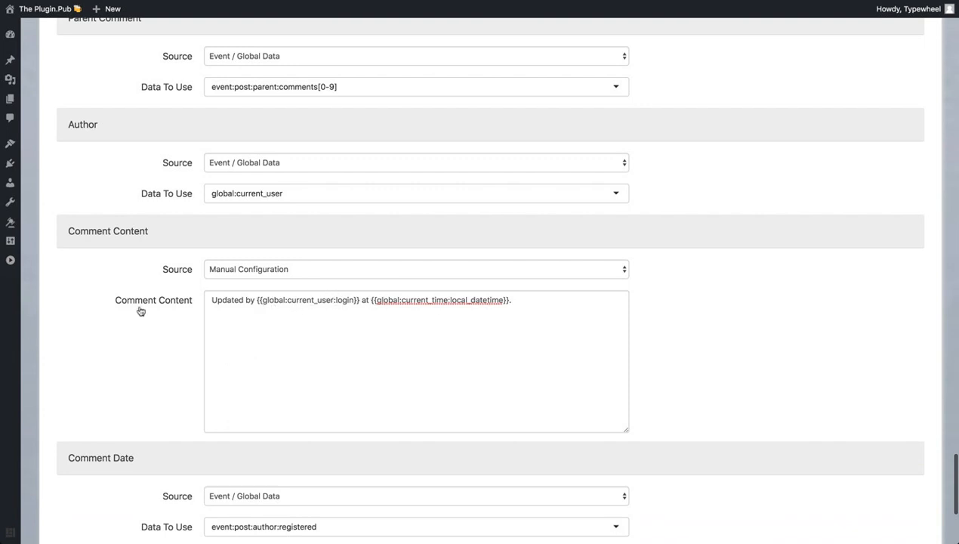
{"action": "scroll", "coordinate": [136, 311], "scroll_direction": "down", "scroll_amount": 5}
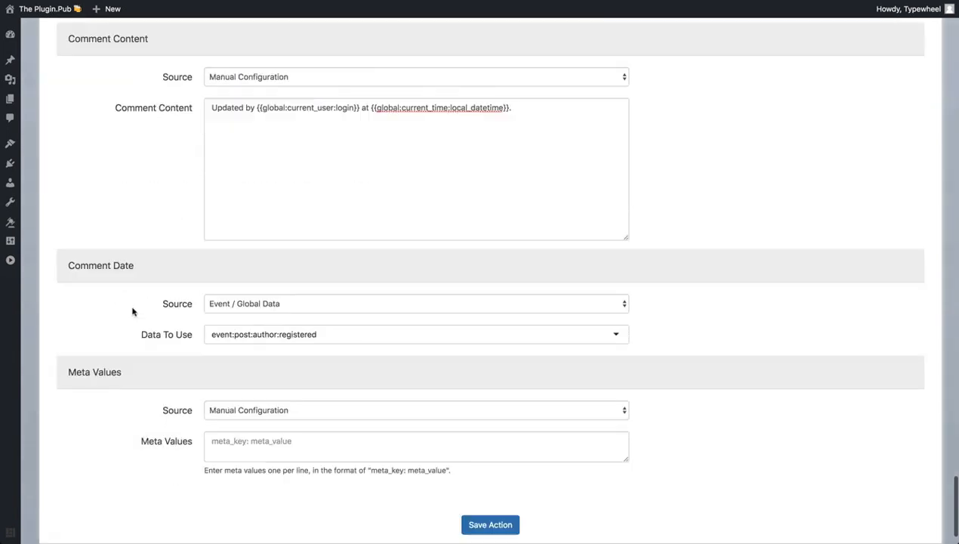
{"action": "left_click", "coordinate": [294, 337]}
{"action": "left_click", "coordinate": [294, 336]}
{"action": "scroll", "coordinate": [281, 385], "scroll_direction": "down", "scroll_amount": 3}
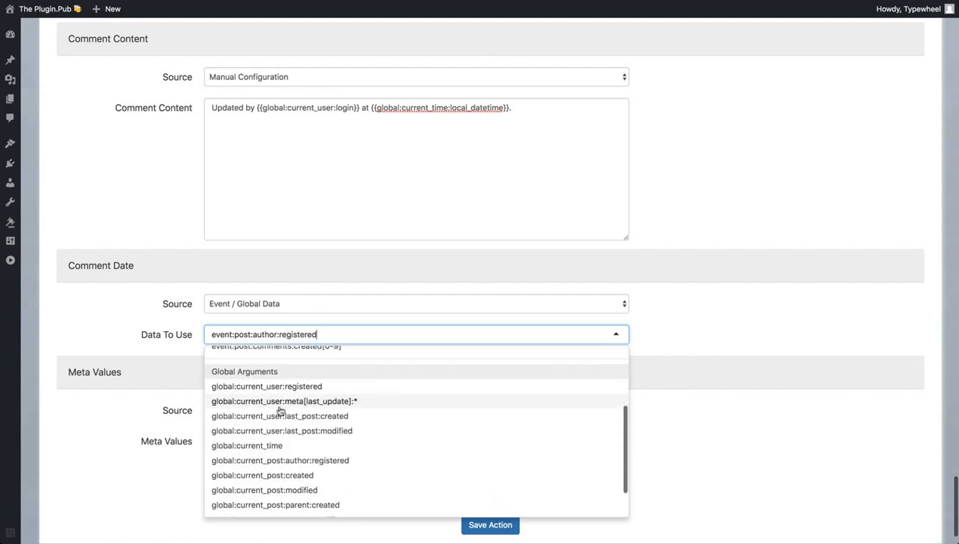
{"action": "scroll", "coordinate": [275, 424], "scroll_direction": "down", "scroll_amount": 1}
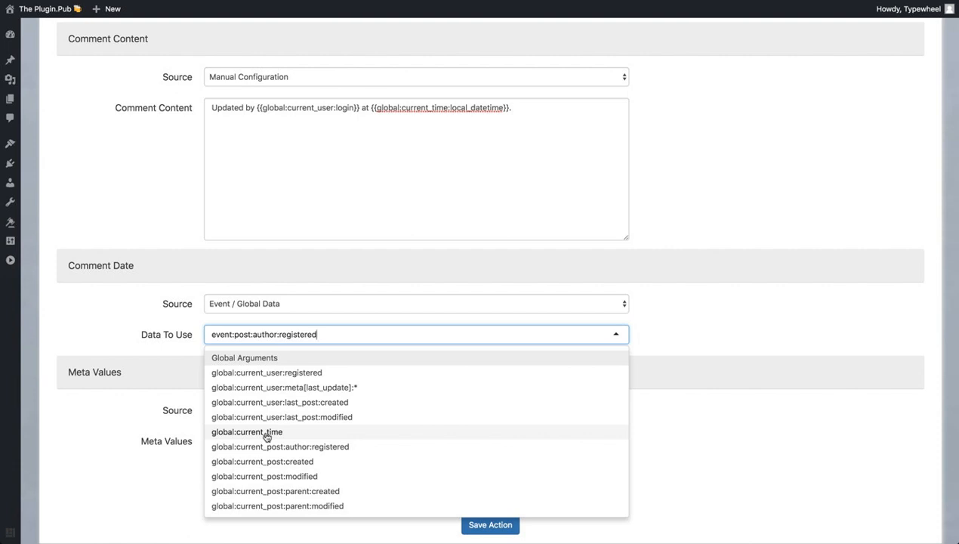
{"action": "left_click", "coordinate": [267, 436]}
- Save the Log my edit action and the Log edits rule
{"action": "scroll", "coordinate": [139, 349], "scroll_direction": "down", "scroll_amount": 2}
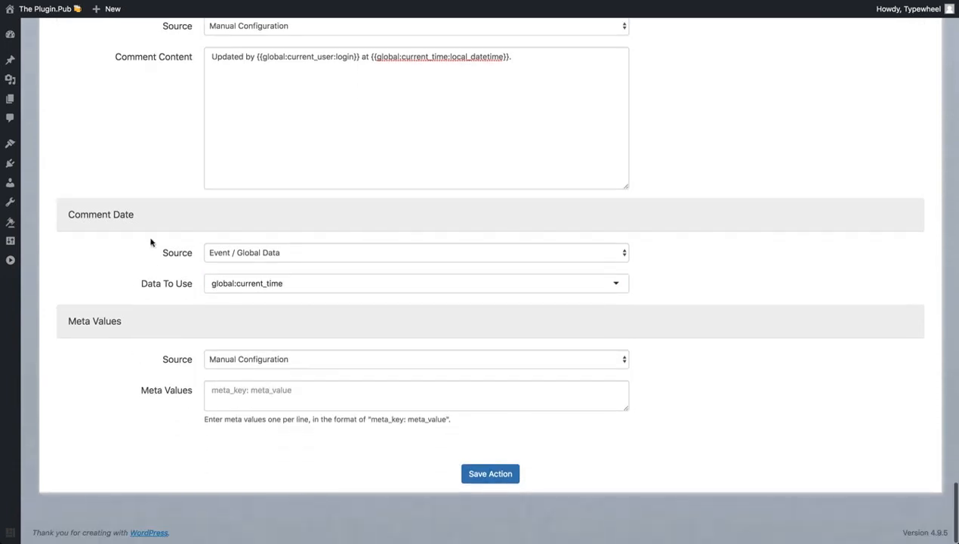
{"action": "left_click", "coordinate": [501, 475]}
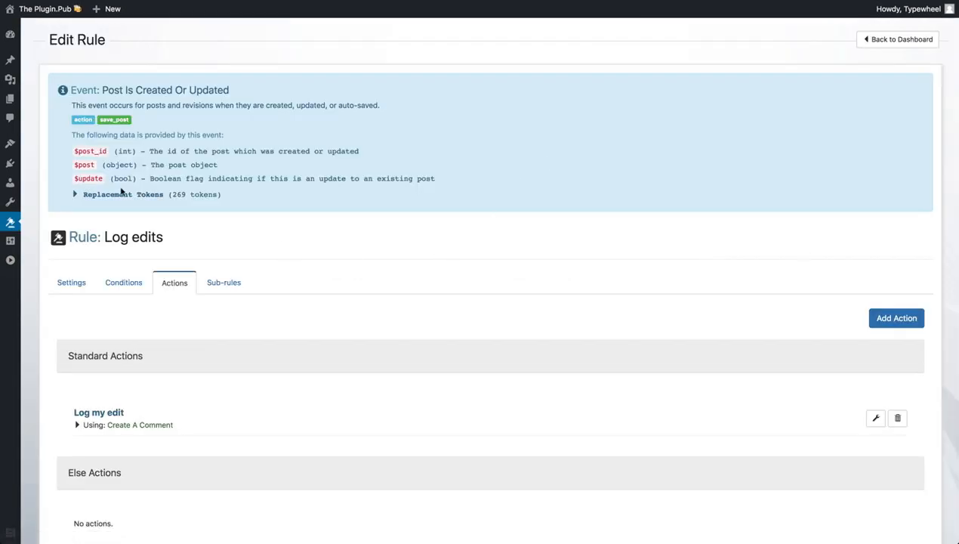
{"action": "scroll", "coordinate": [819, 291], "scroll_direction": "down", "scroll_amount": 3}
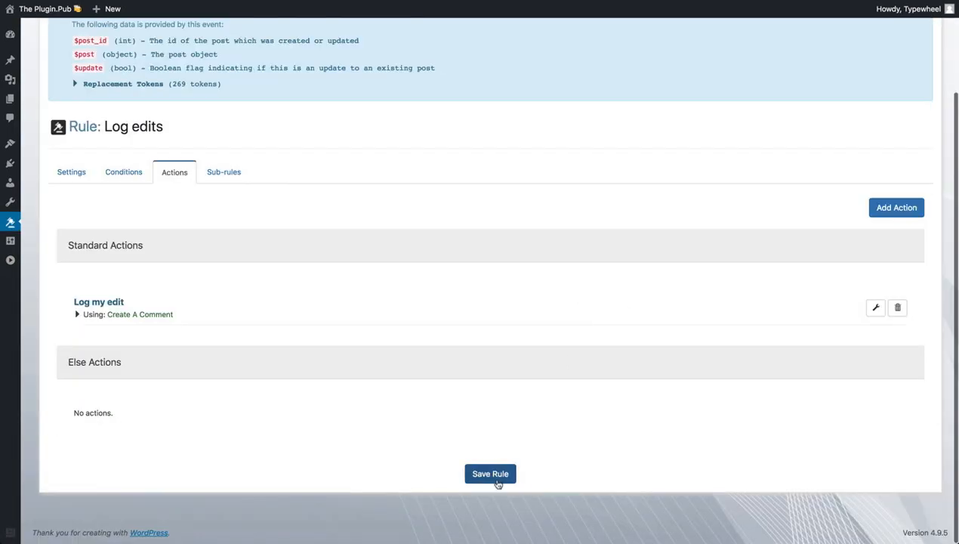
{"action": "left_click", "coordinate": [497, 481]}
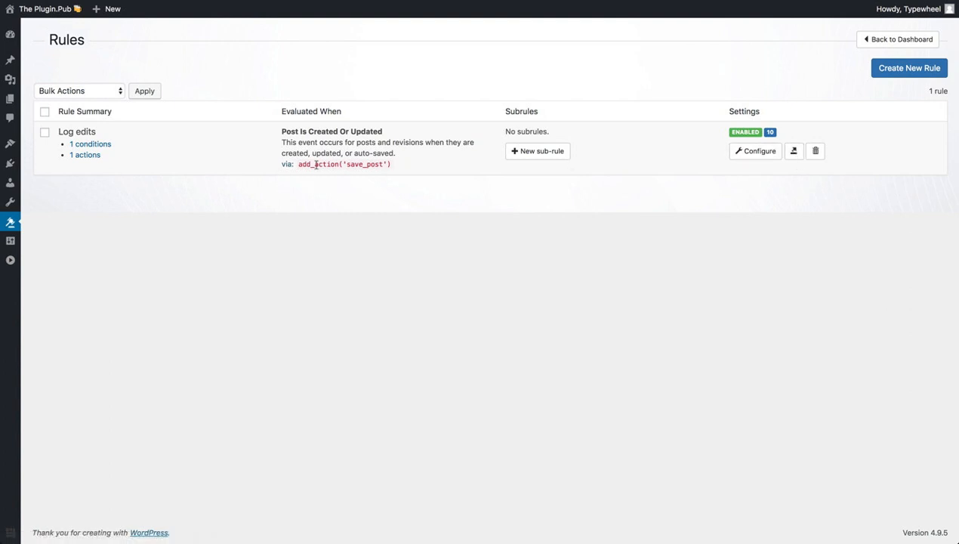
- Enable debug logs for the Log edits rule and save it
{"action": "left_click", "coordinate": [747, 154]}
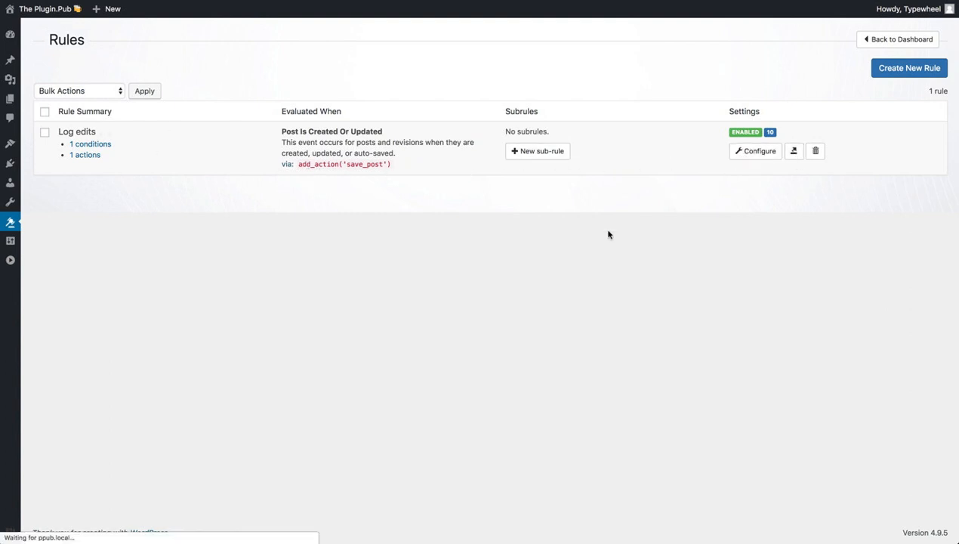
{"action": "scroll", "coordinate": [178, 330], "scroll_direction": "down", "scroll_amount": 3}
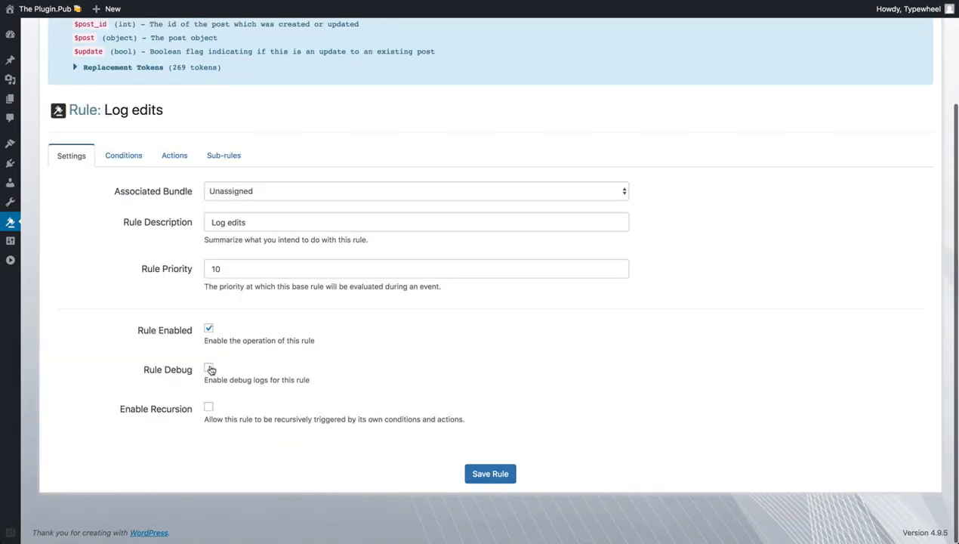
{"action": "left_click", "coordinate": [209, 369]}
{"action": "left_click", "coordinate": [508, 477]}
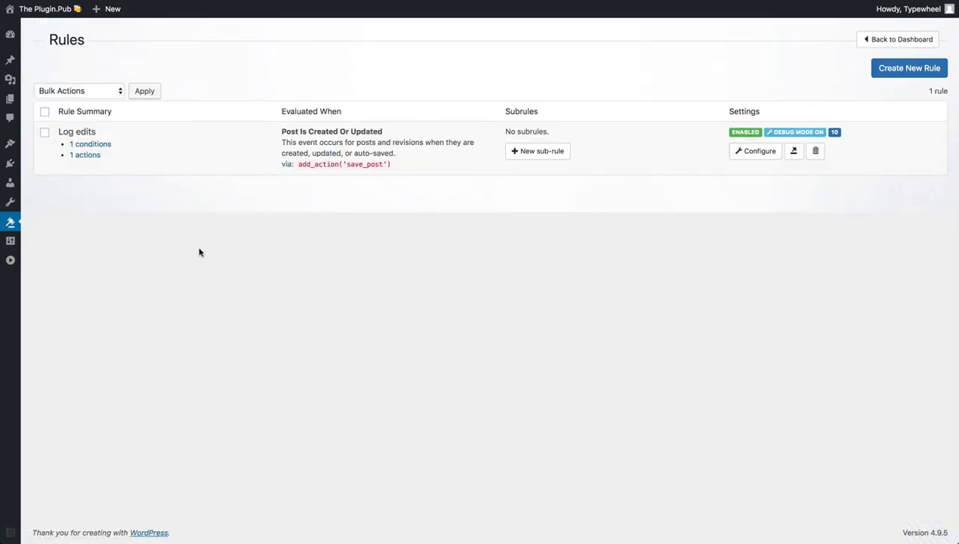
- Change the Hello world! post's title to "Hello earth!", update the post and check its comments
{"action": "mouse_move", "coordinate": [23, 61]}
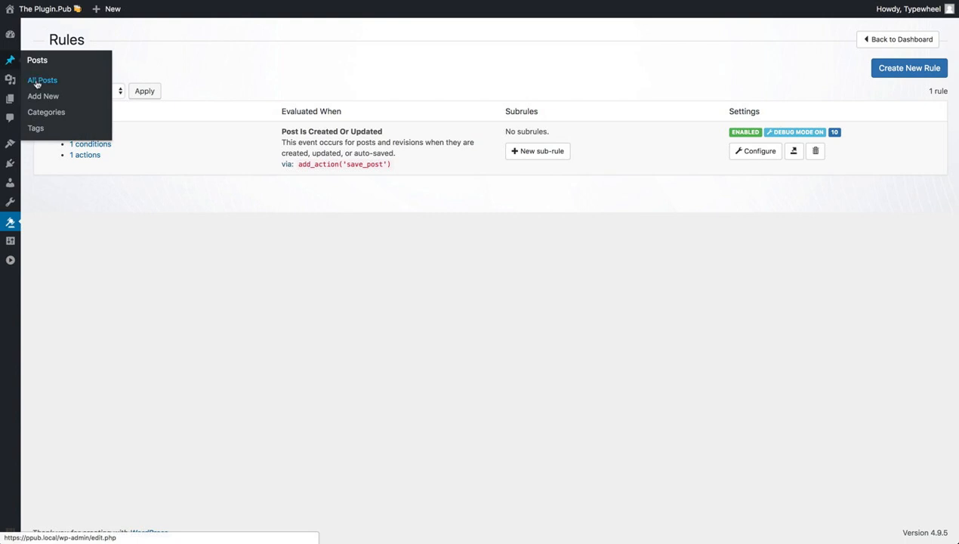
{"action": "left_click", "coordinate": [36, 84]}
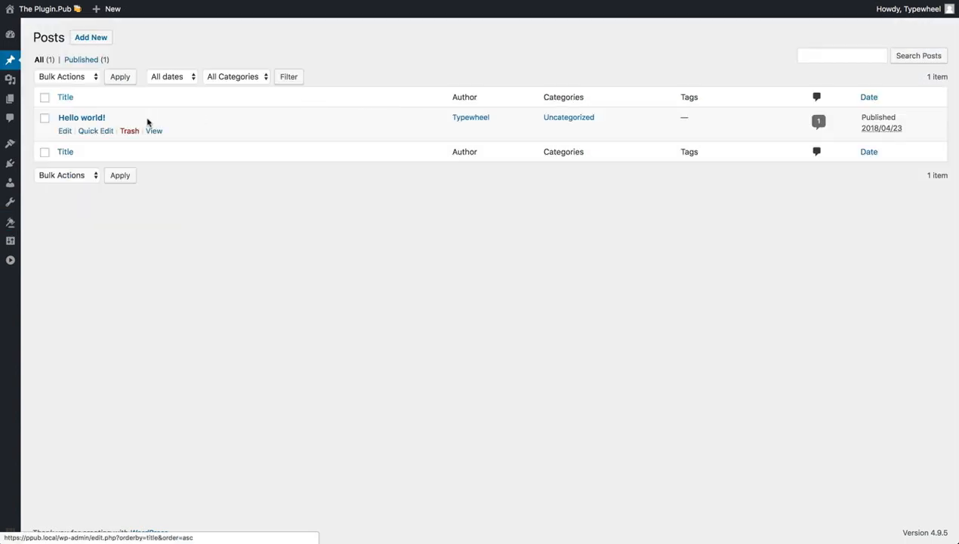
{"action": "left_click", "coordinate": [100, 118]}
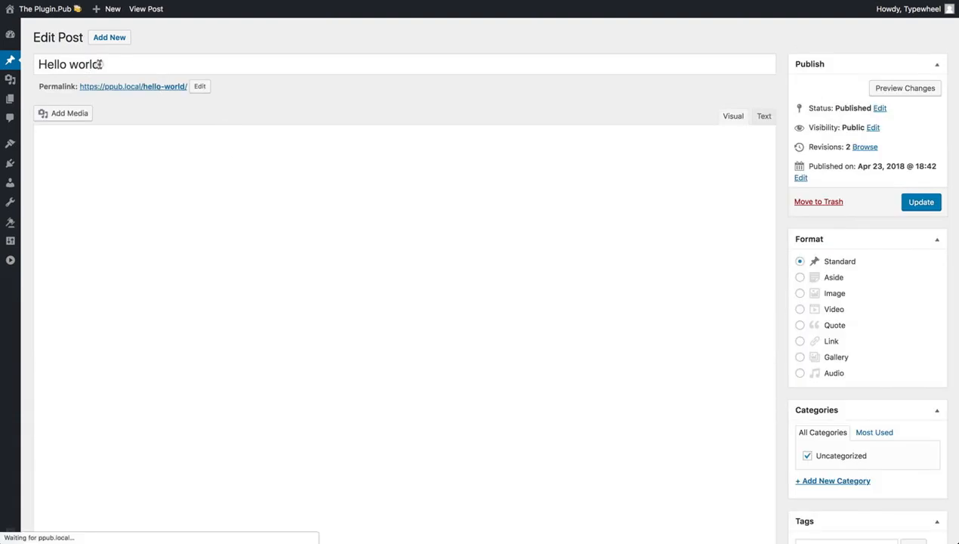
{"action": "left_click", "coordinate": [99, 65]}
{"action": "double_click", "coordinate": [70, 65]}
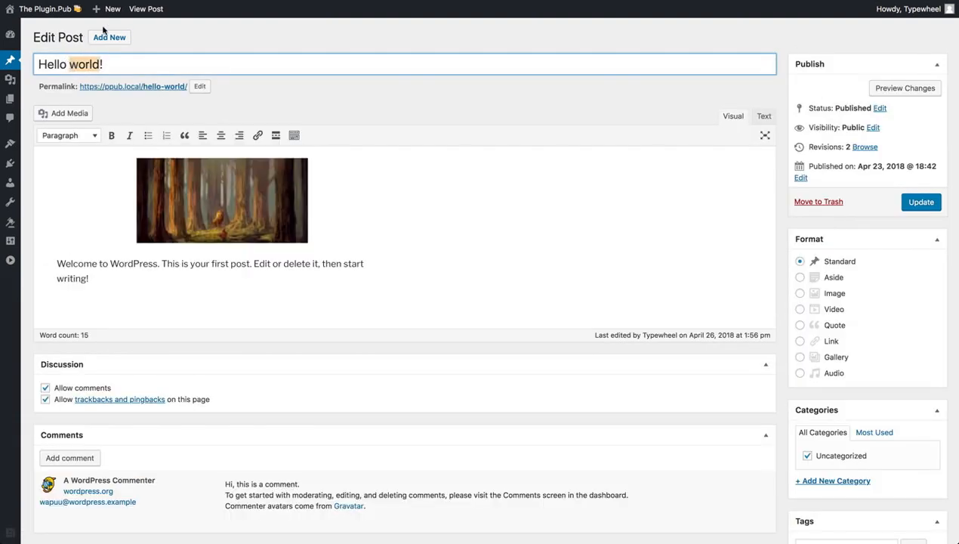
{"action": "type", "text": "earth"}
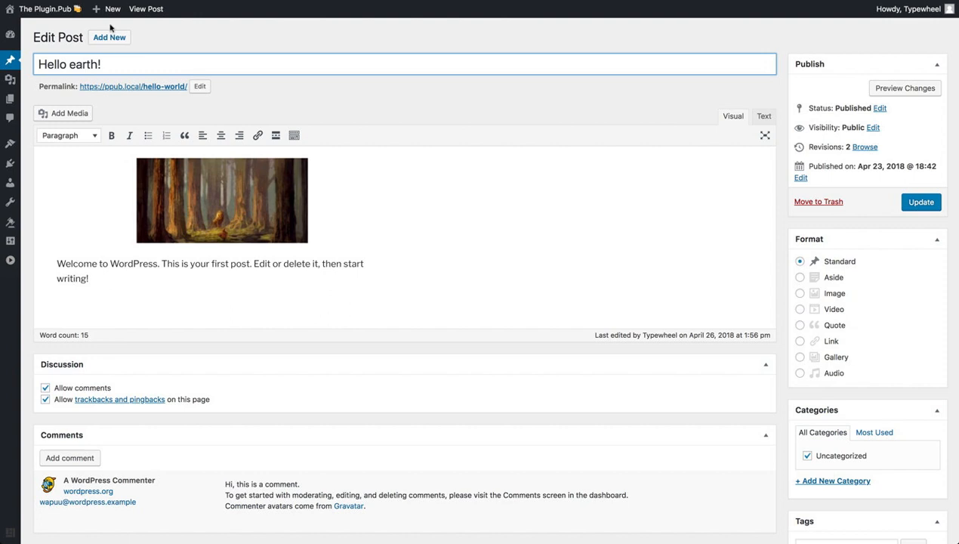
{"action": "left_click", "coordinate": [923, 202]}
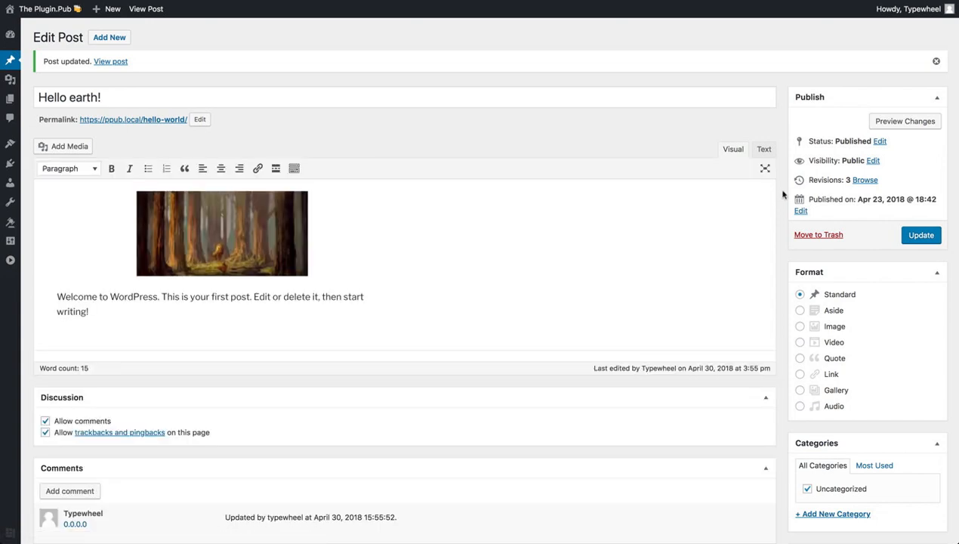
{"action": "scroll", "coordinate": [783, 198], "scroll_direction": "down", "scroll_amount": 2}
{"action": "scroll", "coordinate": [782, 195], "scroll_direction": "down", "scroll_amount": 1}
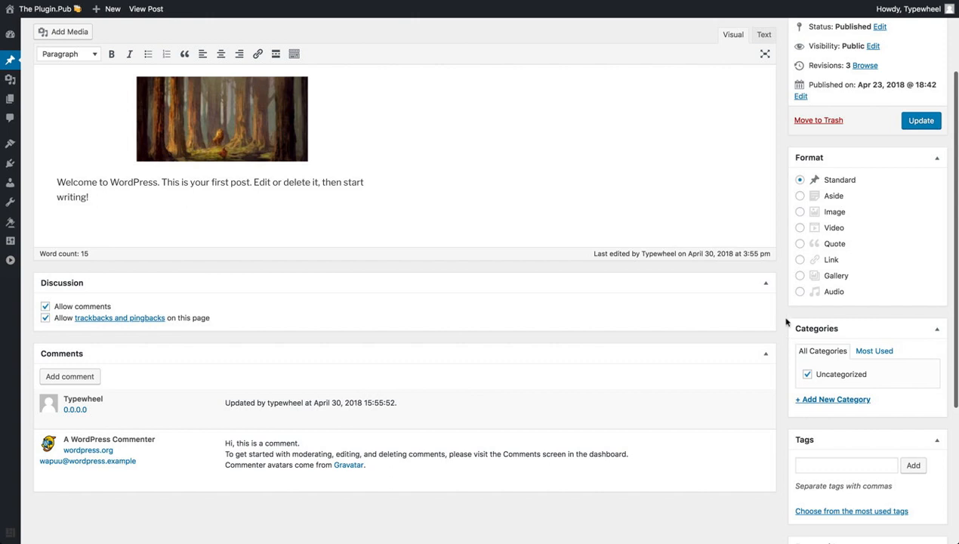
- Inspect the second Log edits debug entry in the Rules Engine dashboard's automation logs, including its condition and action results
{"action": "mouse_move", "coordinate": [11, 224]}
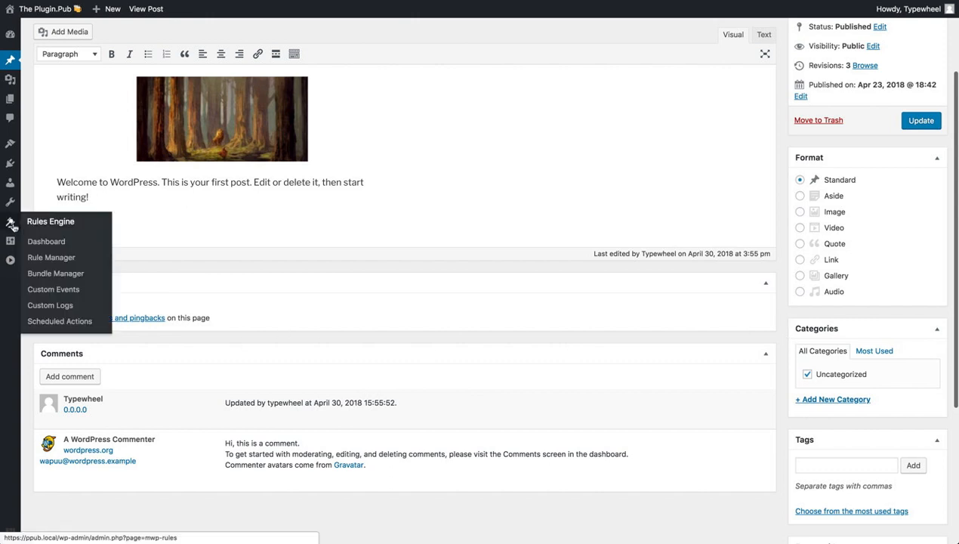
{"action": "left_click", "coordinate": [41, 242]}
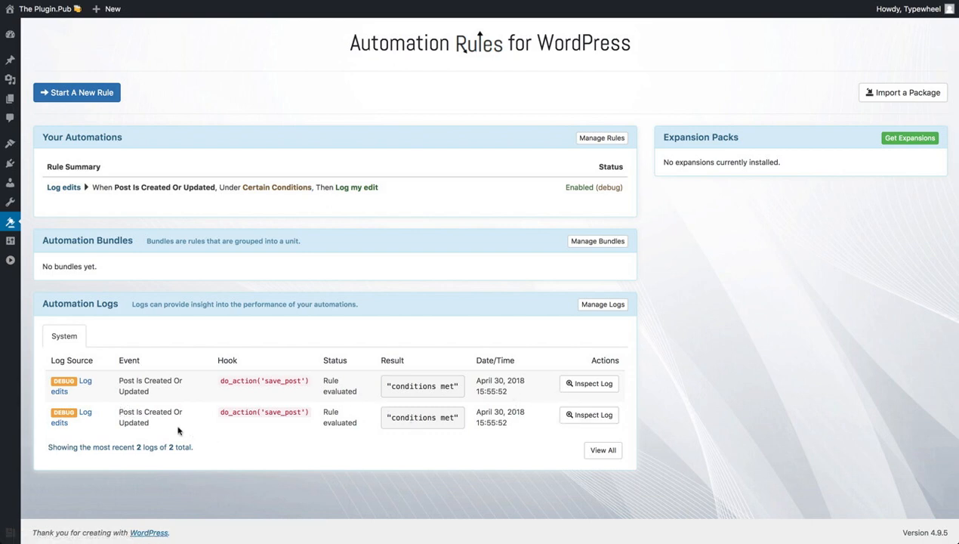
{"action": "left_click", "coordinate": [588, 417]}
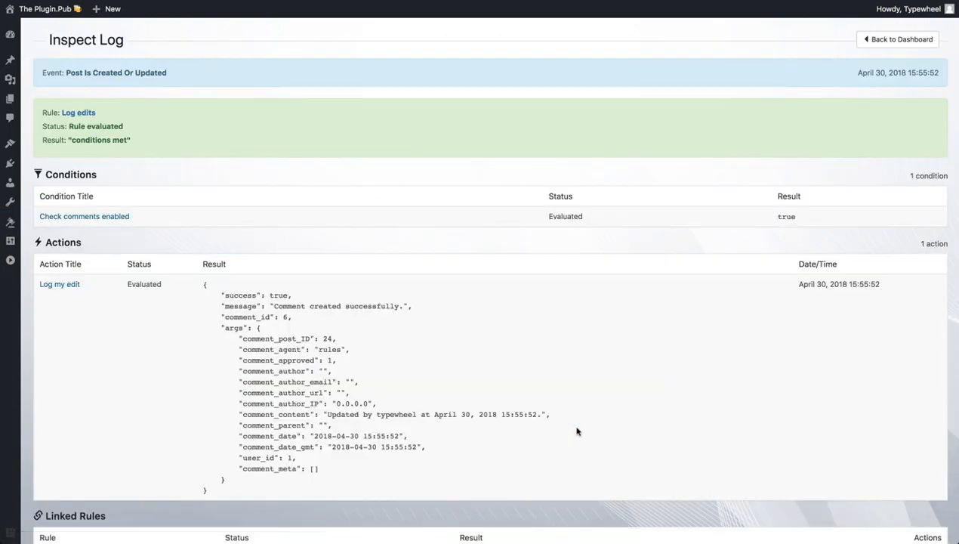
{"action": "scroll", "coordinate": [267, 306], "scroll_direction": "down", "scroll_amount": 2}
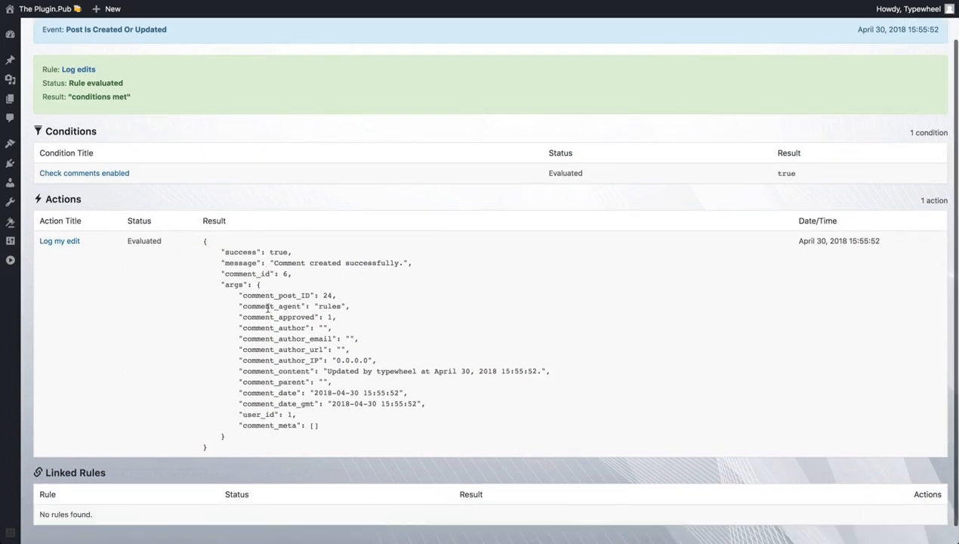
{"action": "scroll", "coordinate": [285, 249], "scroll_direction": "down", "scroll_amount": 1}
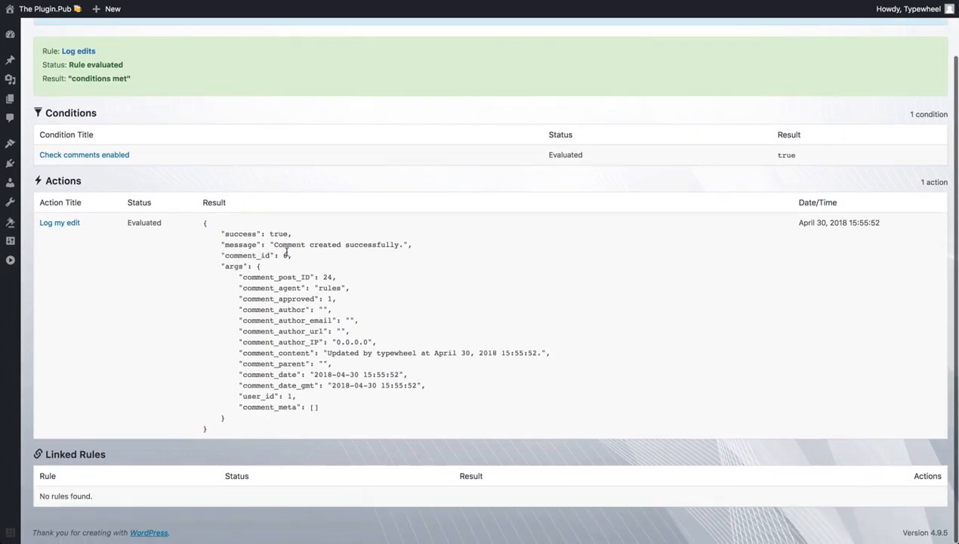
{"action": "scroll", "coordinate": [333, 281], "scroll_direction": "up", "scroll_amount": 2}
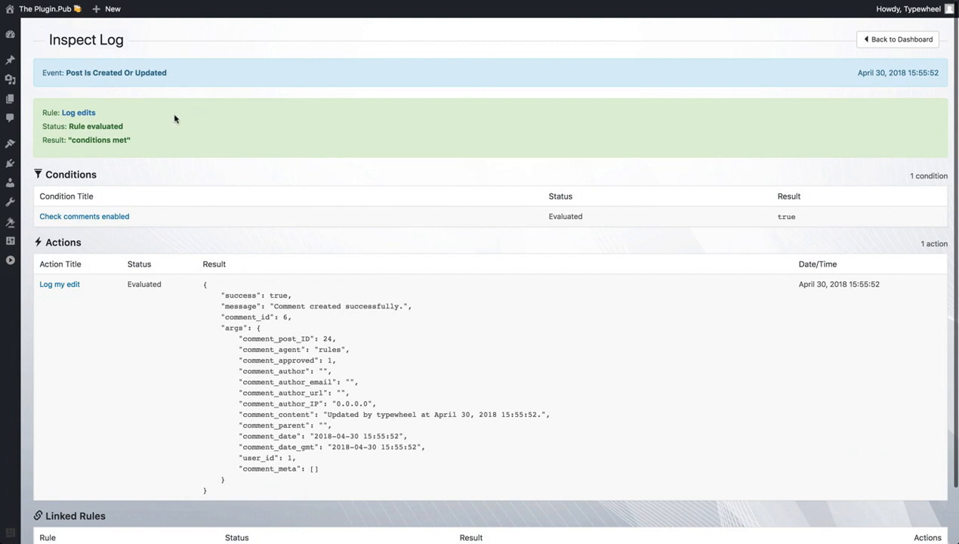
- View the Rules Engine's scheduled actions and return to its dashboard
{"action": "mouse_move", "coordinate": [11, 222]}
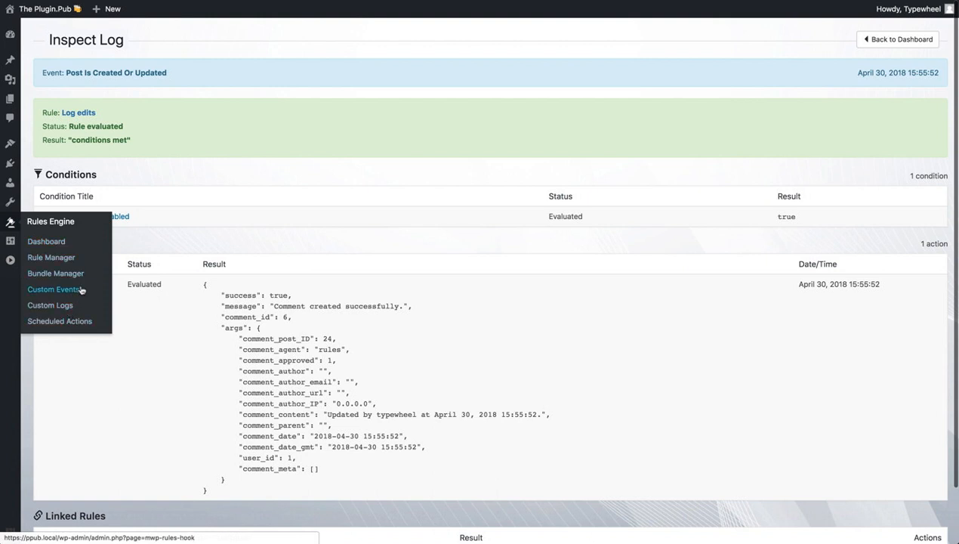
{"action": "left_click", "coordinate": [68, 324]}
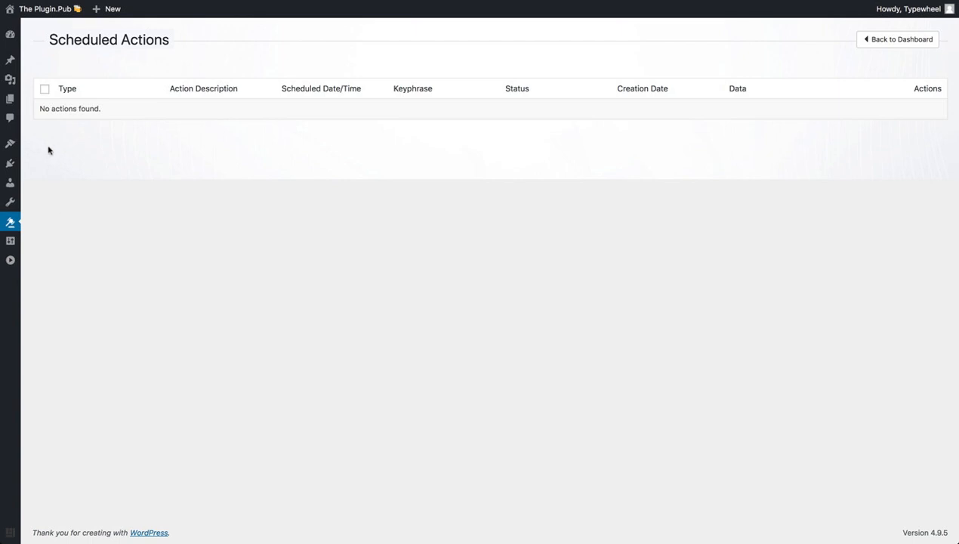
{"action": "mouse_move", "coordinate": [12, 222]}
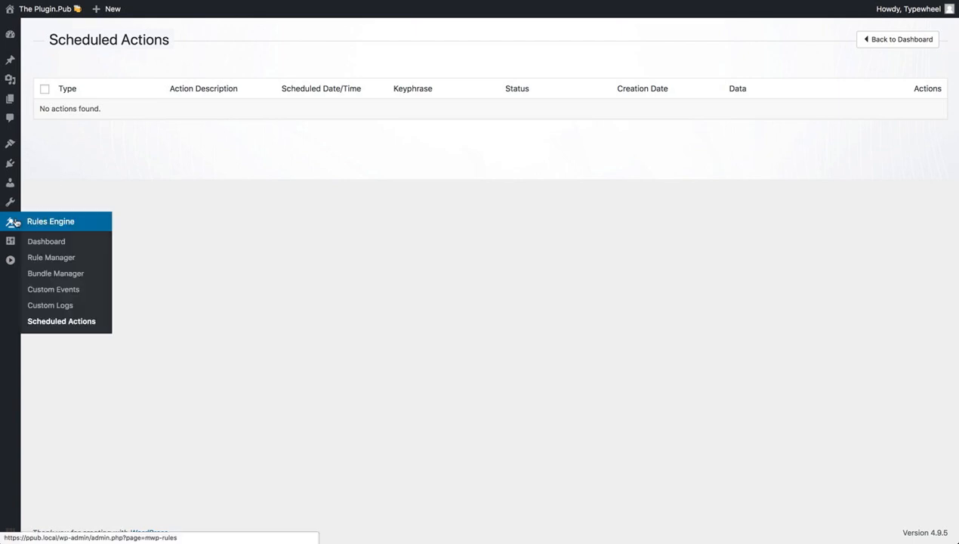
{"action": "left_click", "coordinate": [37, 243]}
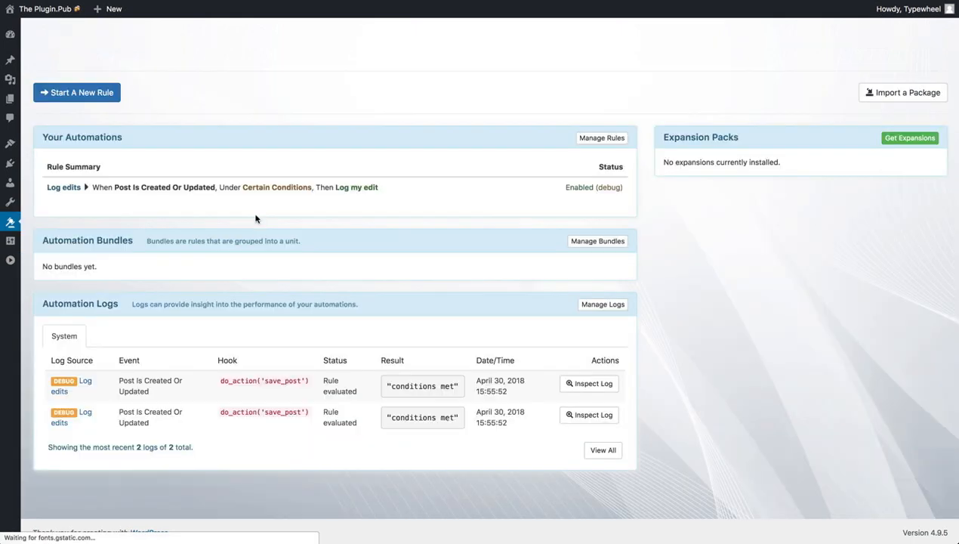